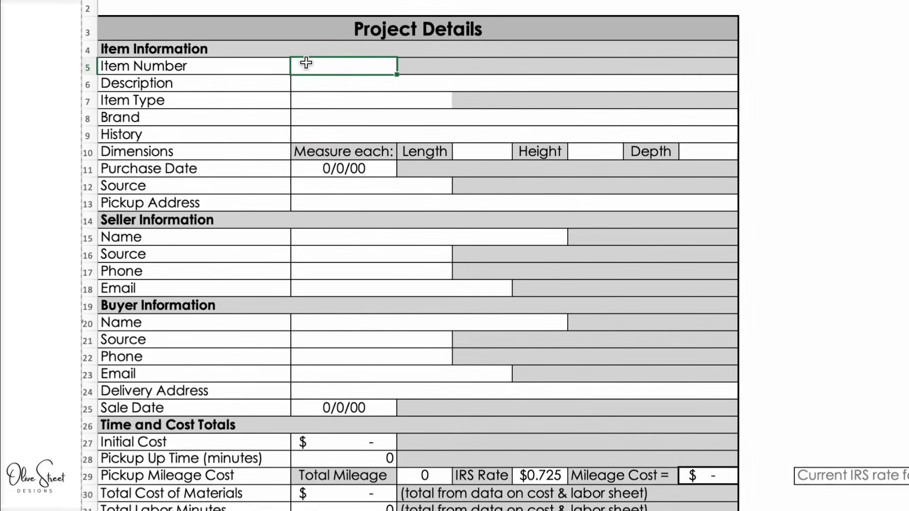
- Enter item number 101 and the description "Long 12 Drawer Dresser" in the item information
text(101)
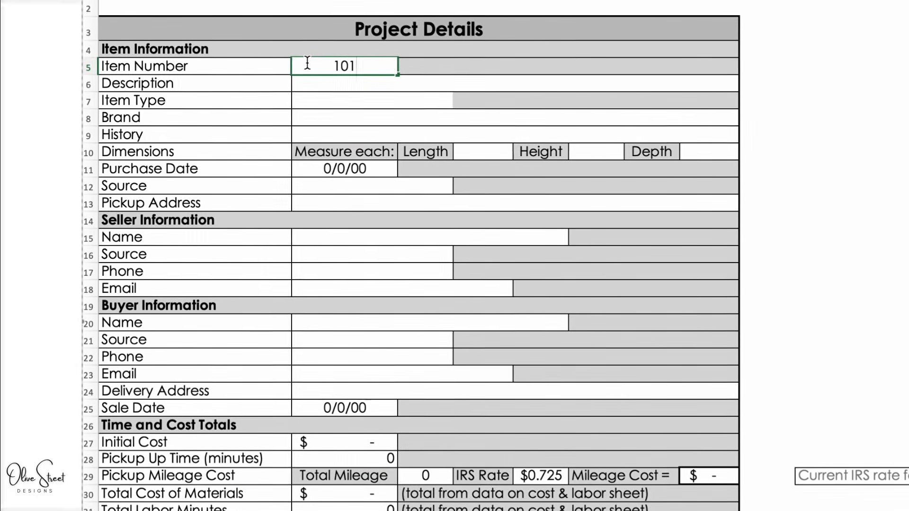
click(322, 82)
text(Long)
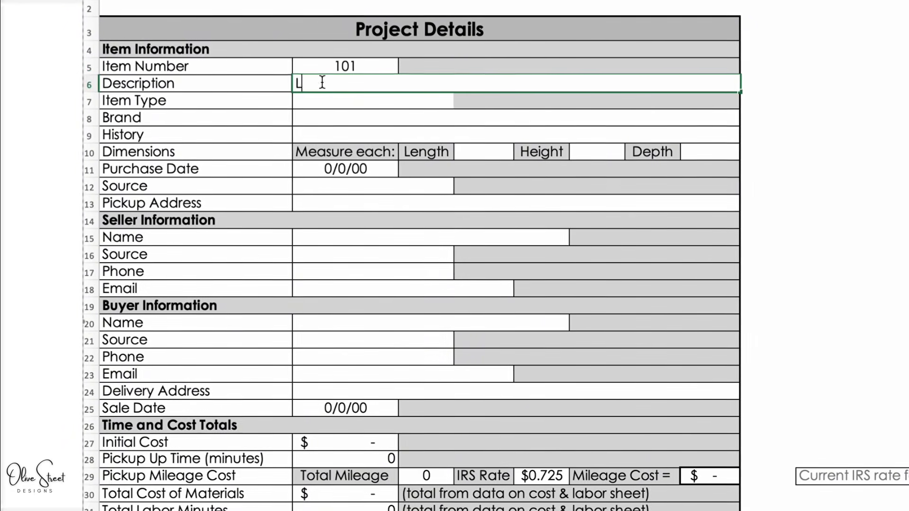
text( 12)
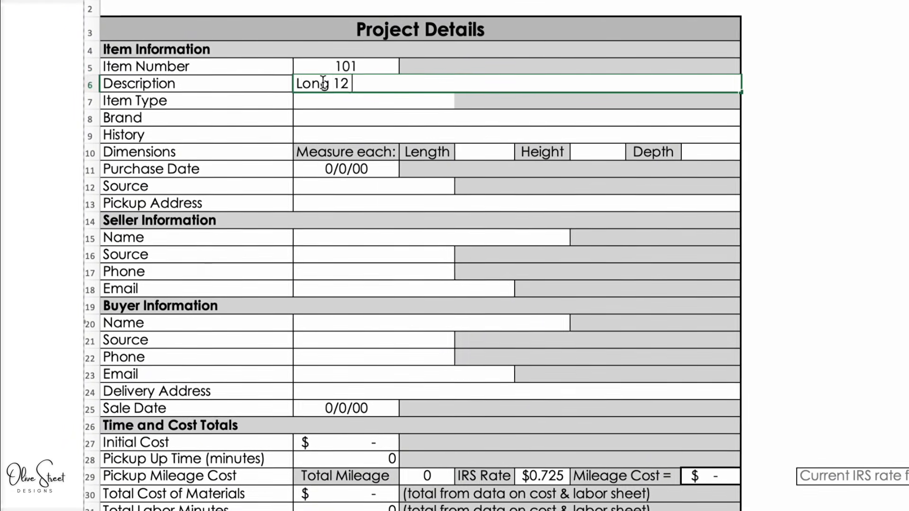
text( Drawer Dresser)
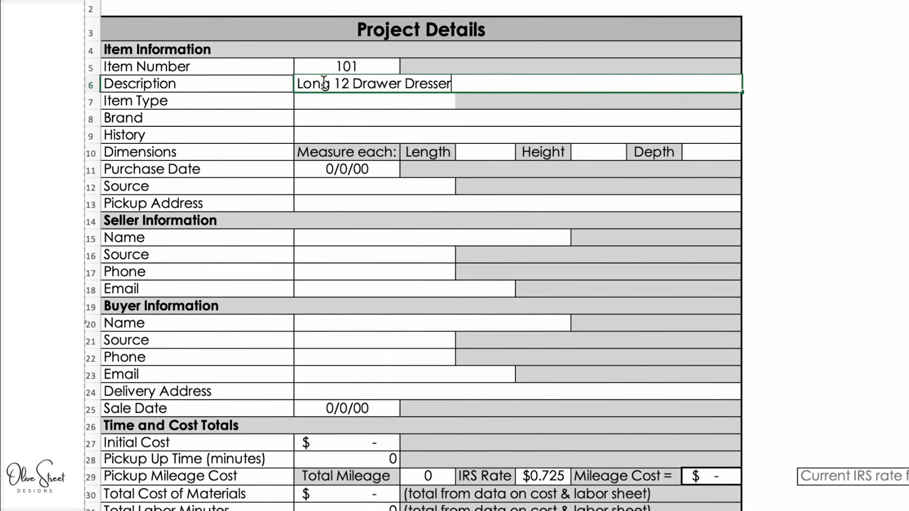
- Set the item type to Long Dresser and enter Bassett as the brand
click(331, 100)
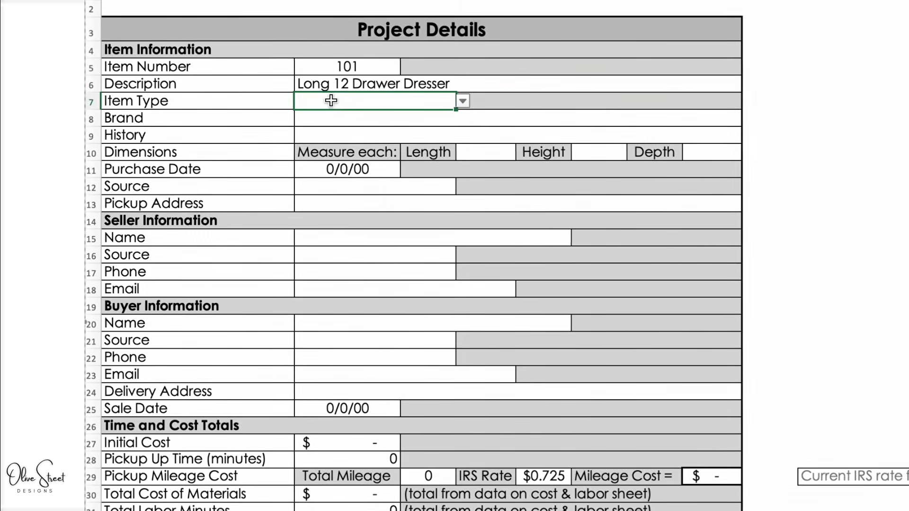
click(464, 101)
click(405, 122)
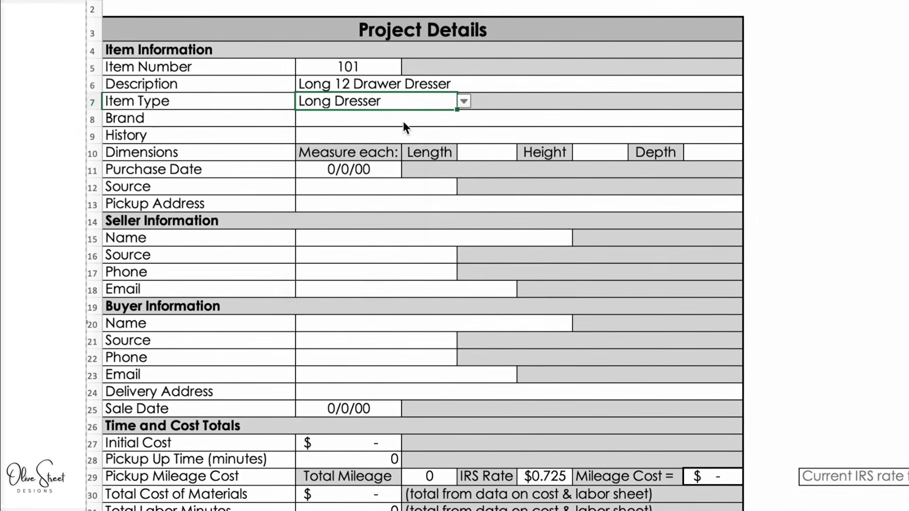
click(398, 117)
text(Bassett)
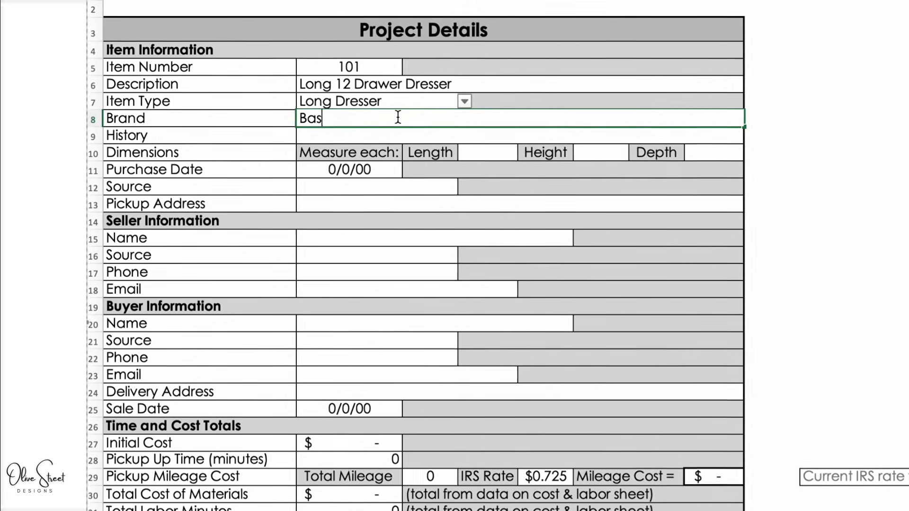
- Fill in the item's history as "Family Heirloom Purchased on Facebok"
click(396, 136)
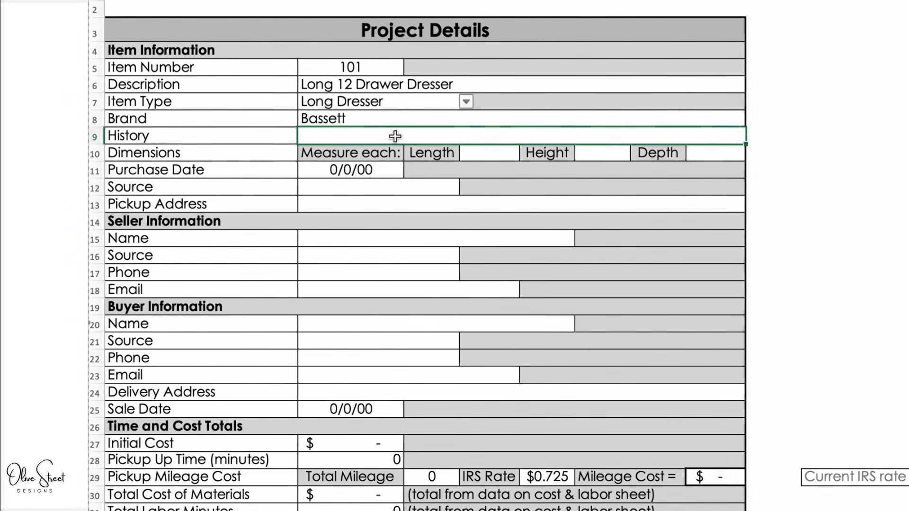
text(Family Heir)
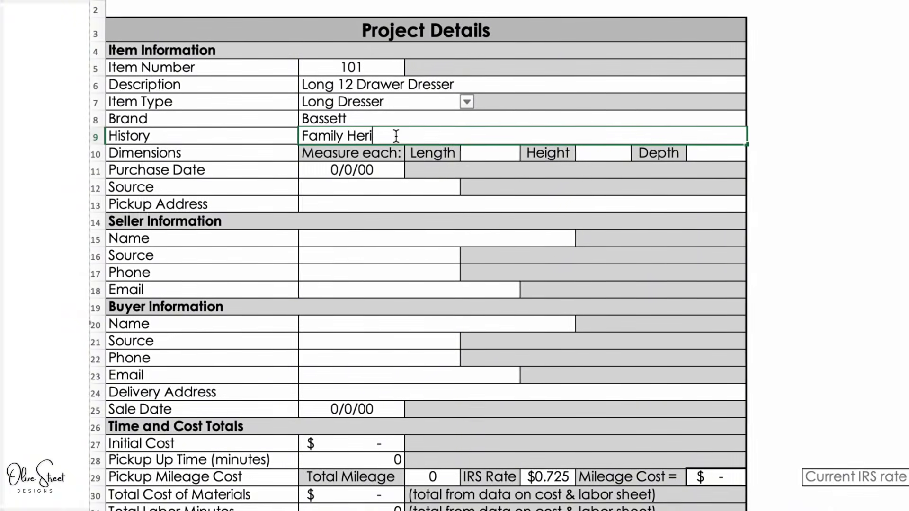
text(loom Pur)
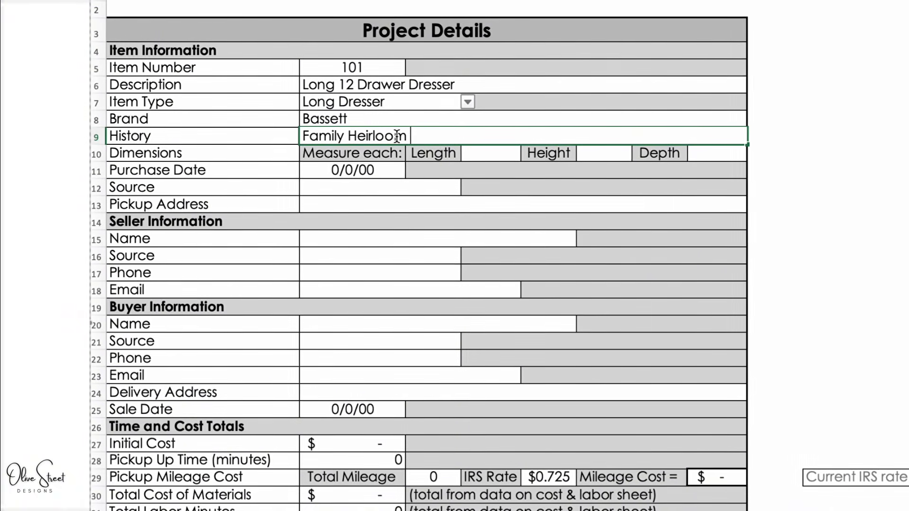
text(chased on Facebo)
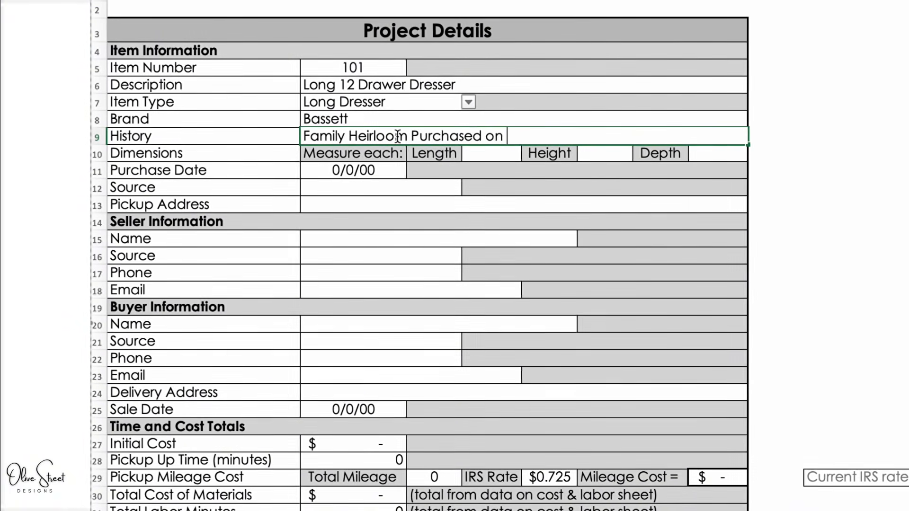
text(k)
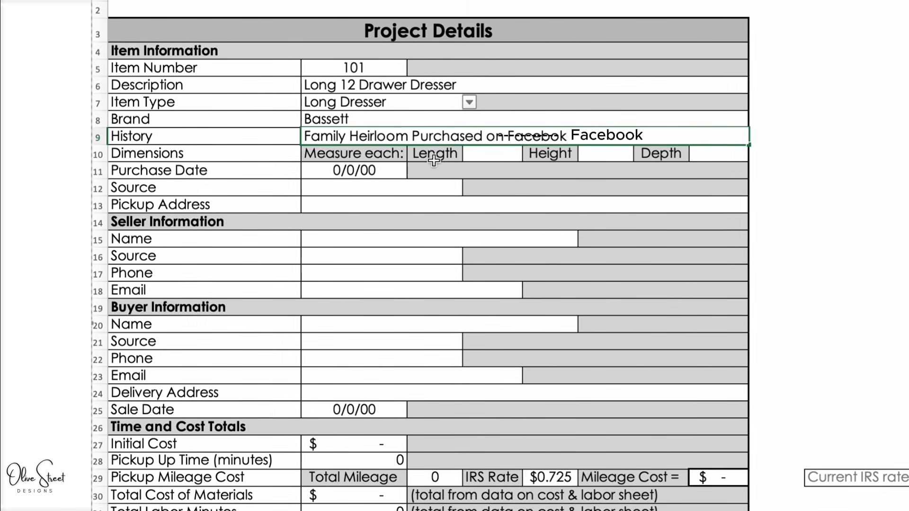
- Enter the item's dimensions as length 65, height 28 and depth 20
click(485, 156)
text(65)
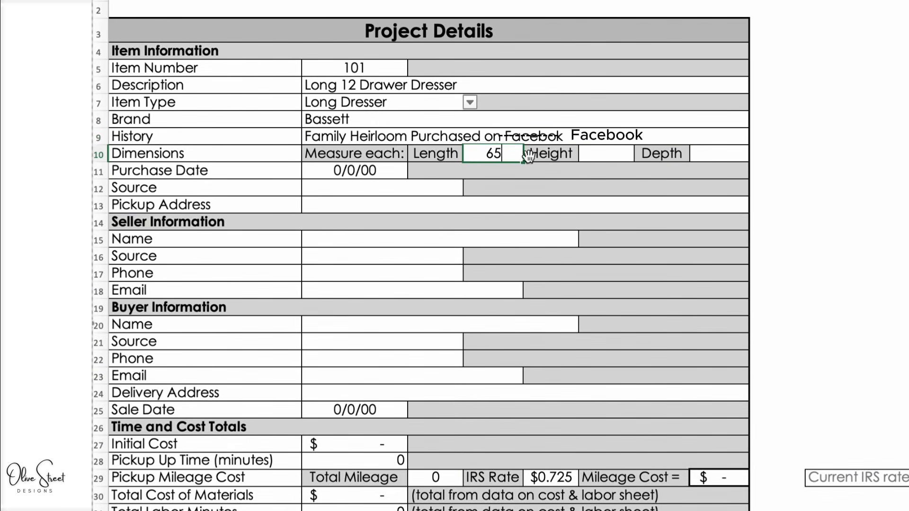
click(596, 153)
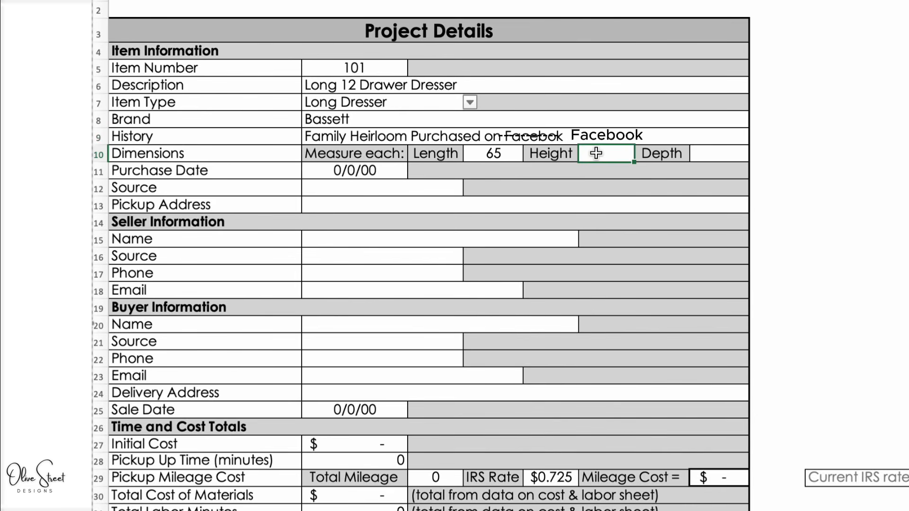
text(28)
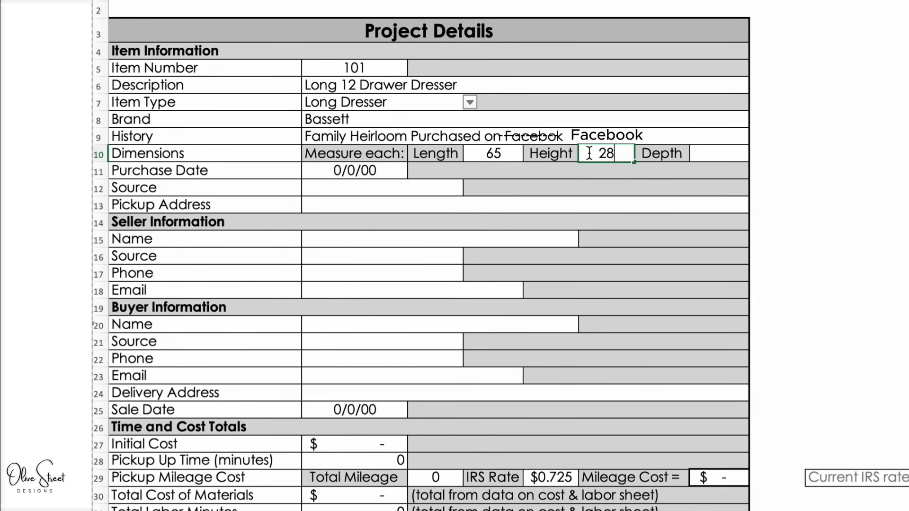
click(712, 157)
text(20)
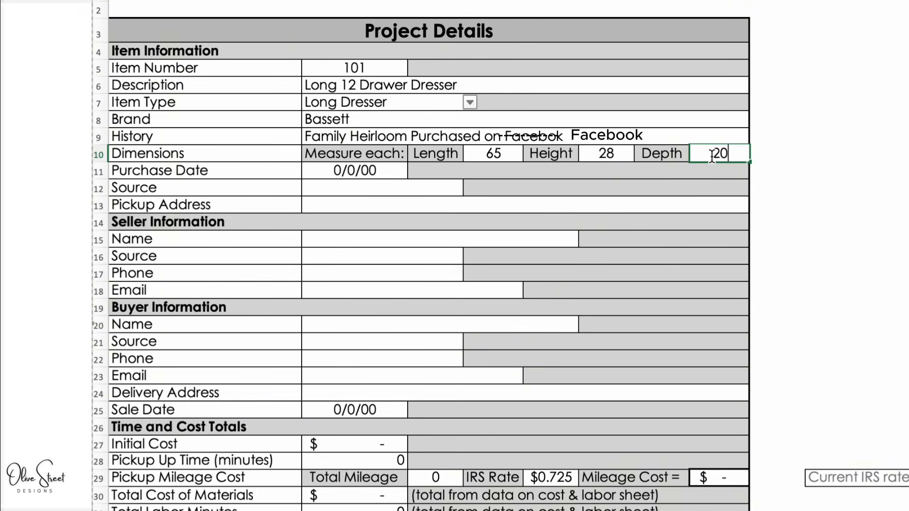
- Set the purchase date to 1/20/2025 and choose Facebook Marketplace as the item's source
click(384, 171)
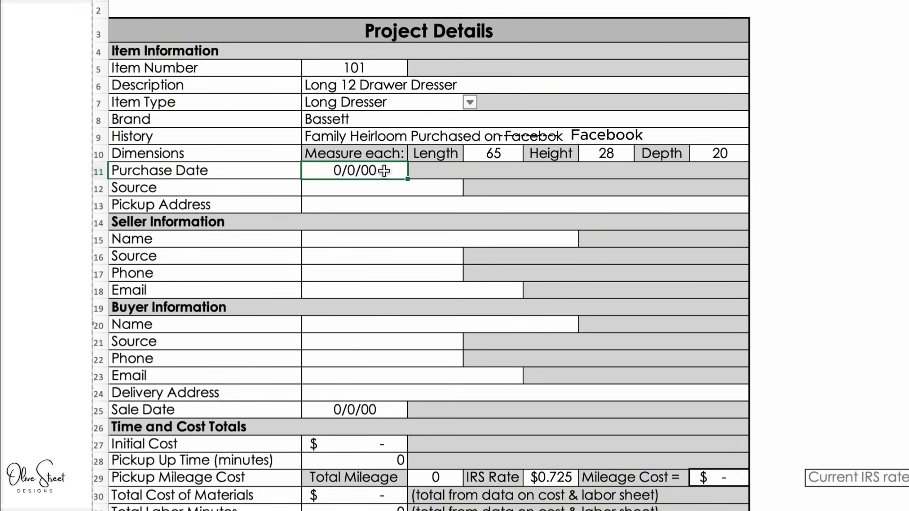
text(1)
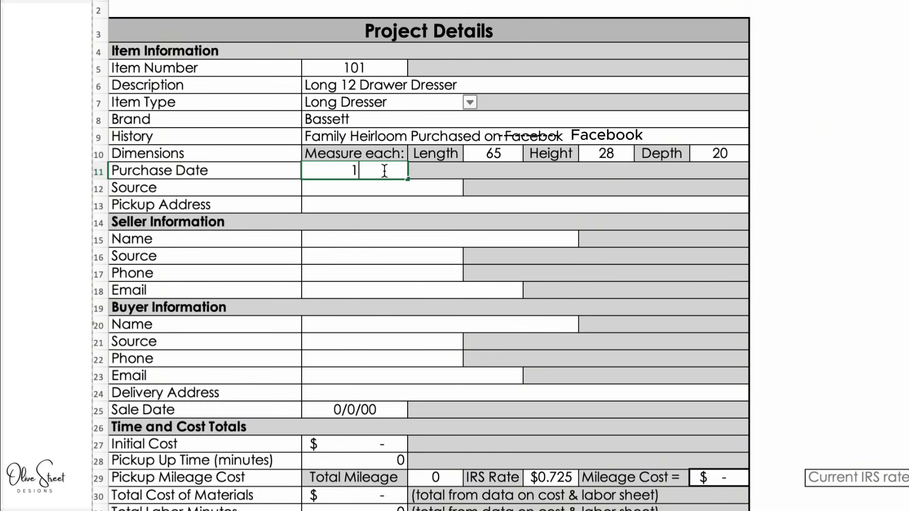
text(/20/2025)
key(Return)
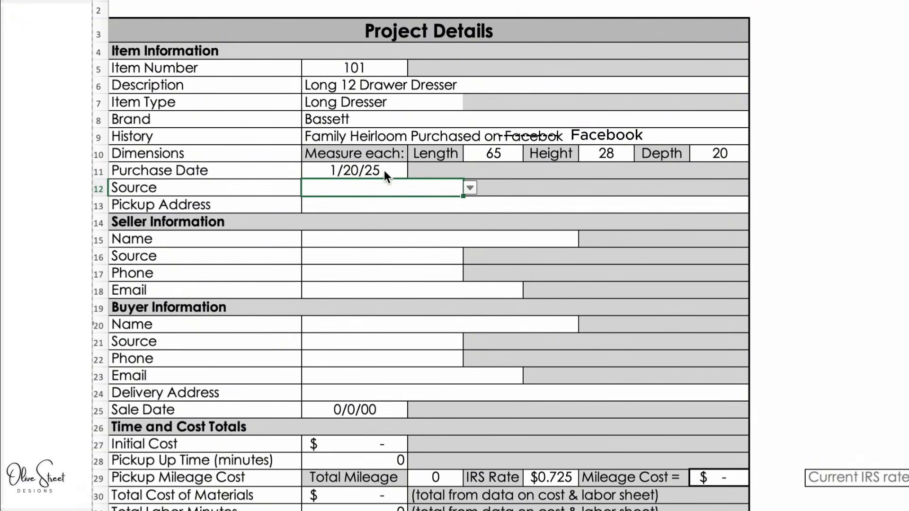
click(470, 188)
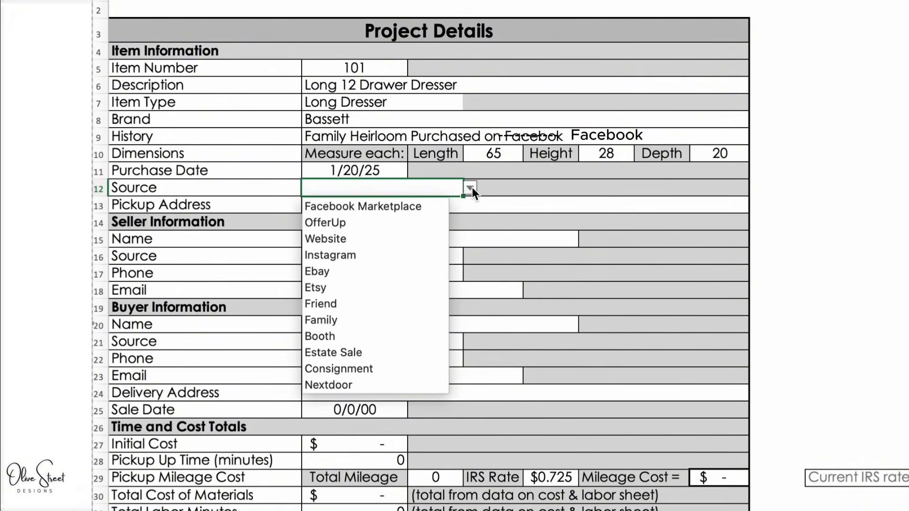
click(416, 207)
- Fill in the pickup address with the city and state, and enter "Facebook Marketplace Seller" as the seller's name
click(394, 206)
text(Sa)
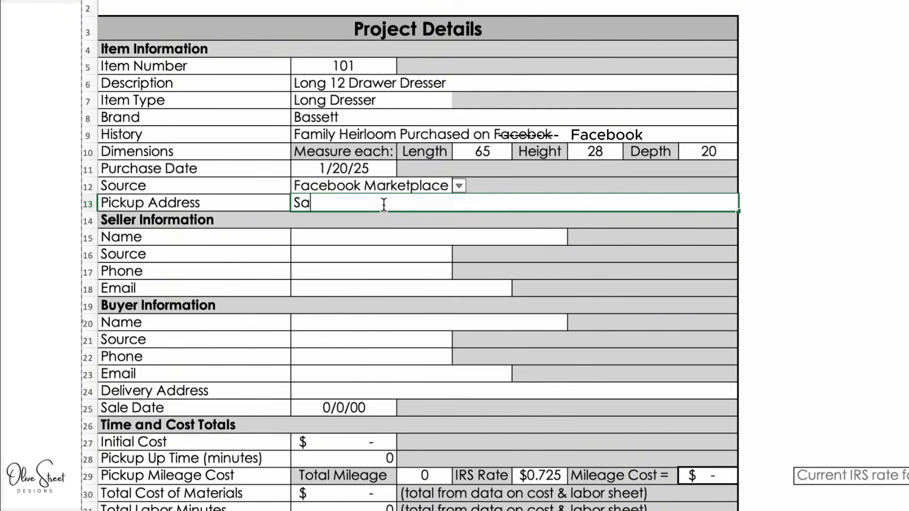
text(n Francisco, CA)
click(389, 240)
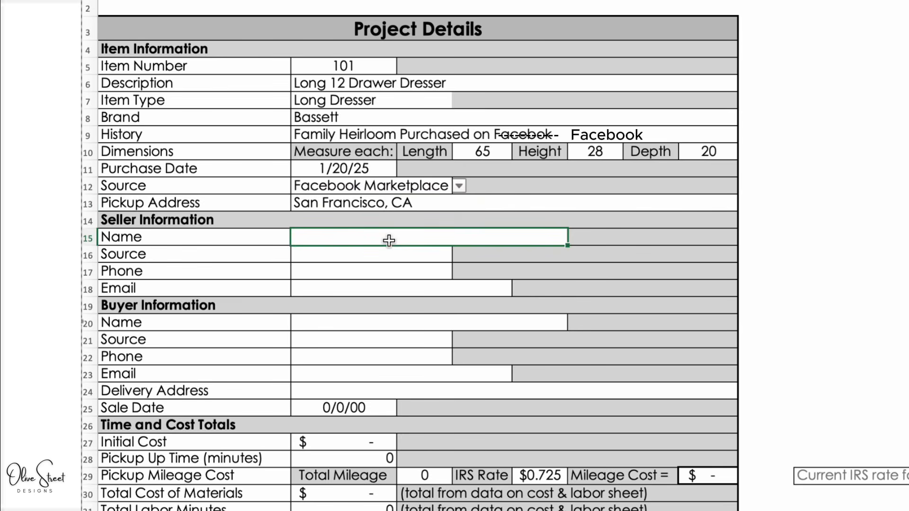
text(Facebook Market)
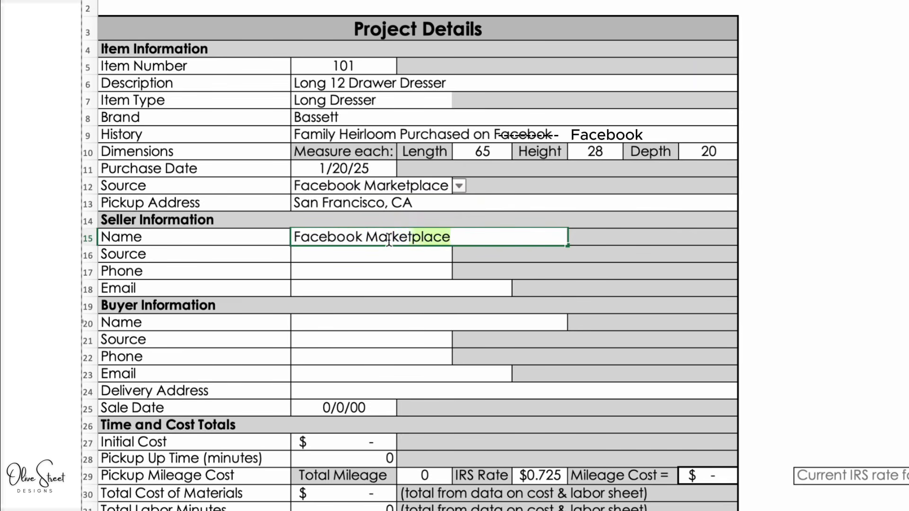
text(place Seller)
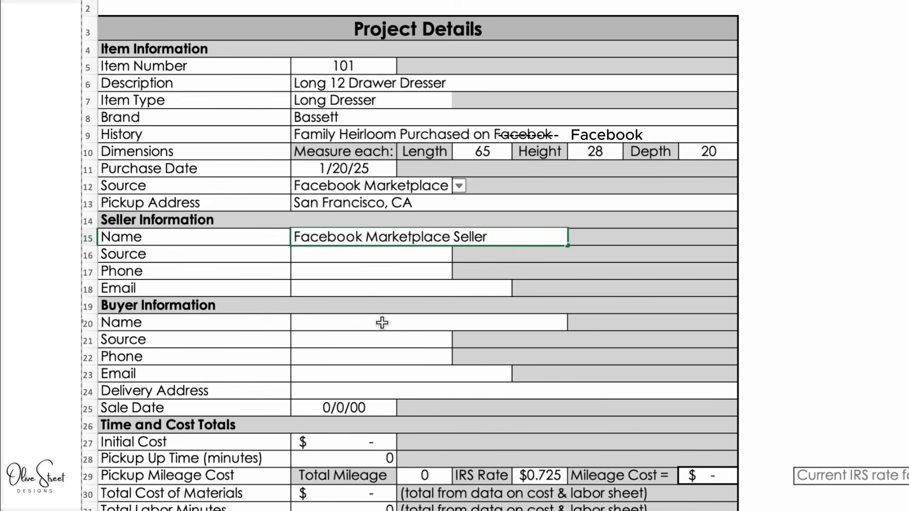
- Enter an initial cost of 50 and a pickup time of 30 minutes in the time and cost totals
scroll(408, 341, down, 2)
click(367, 329)
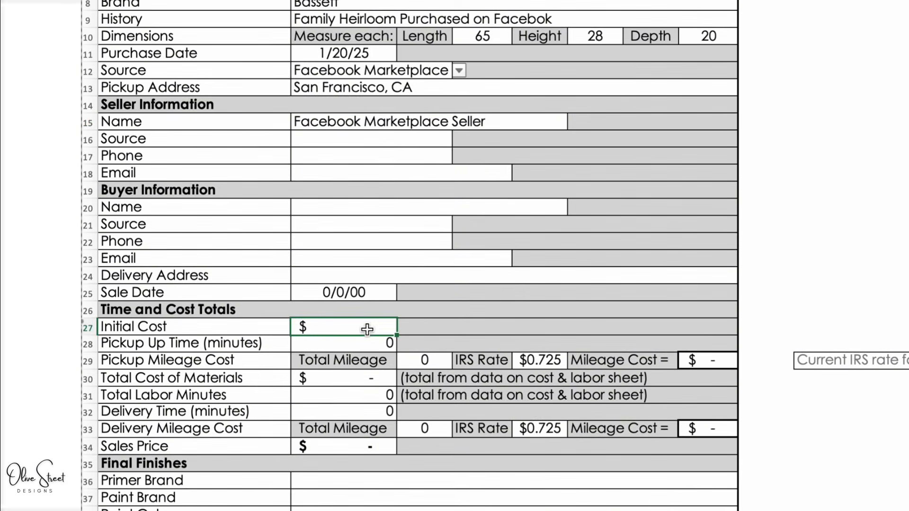
text(50)
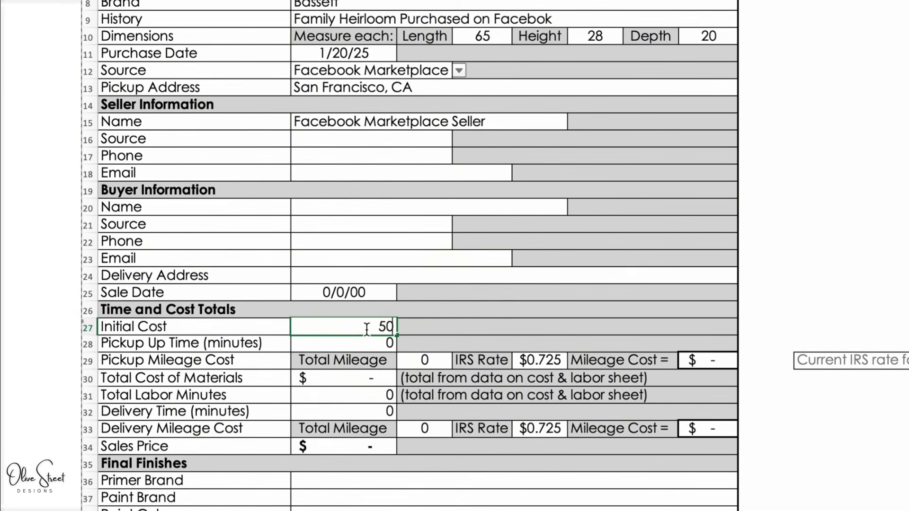
click(363, 342)
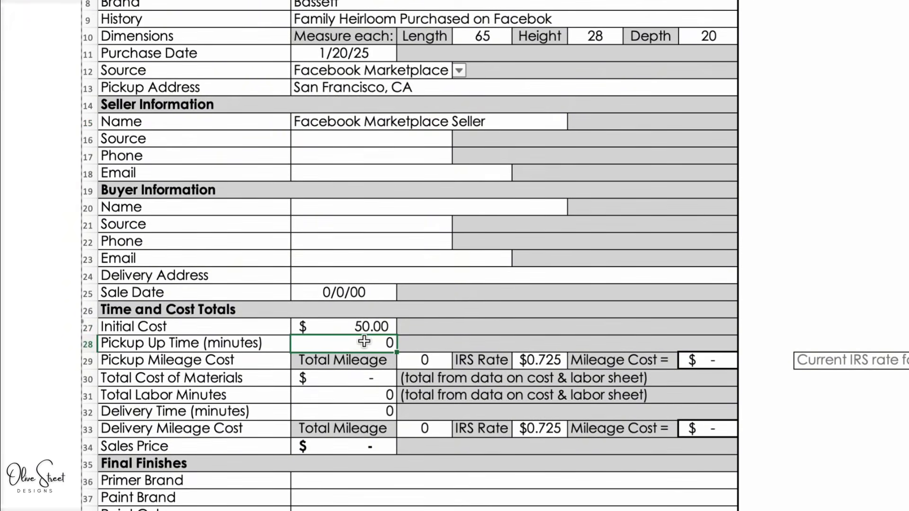
text(3)
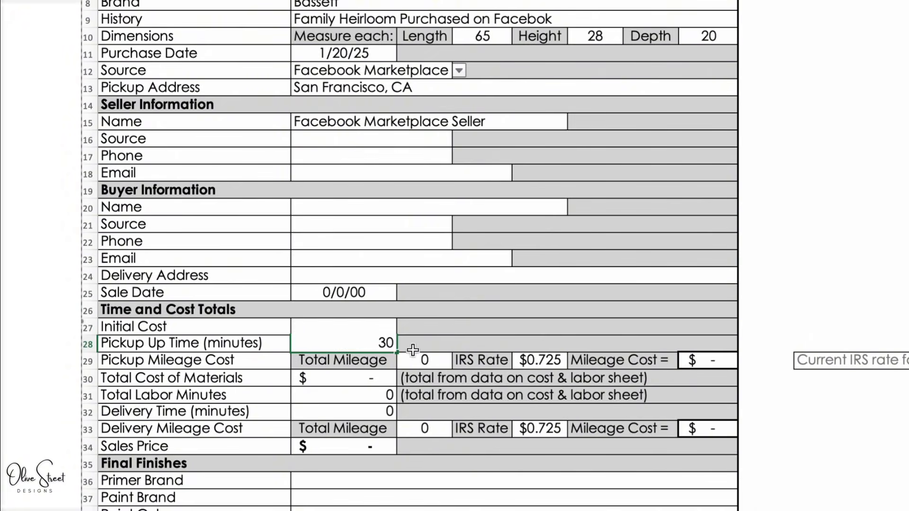
- Set the total mileage for the pickup mileage cost to 20
click(416, 359)
text(2)
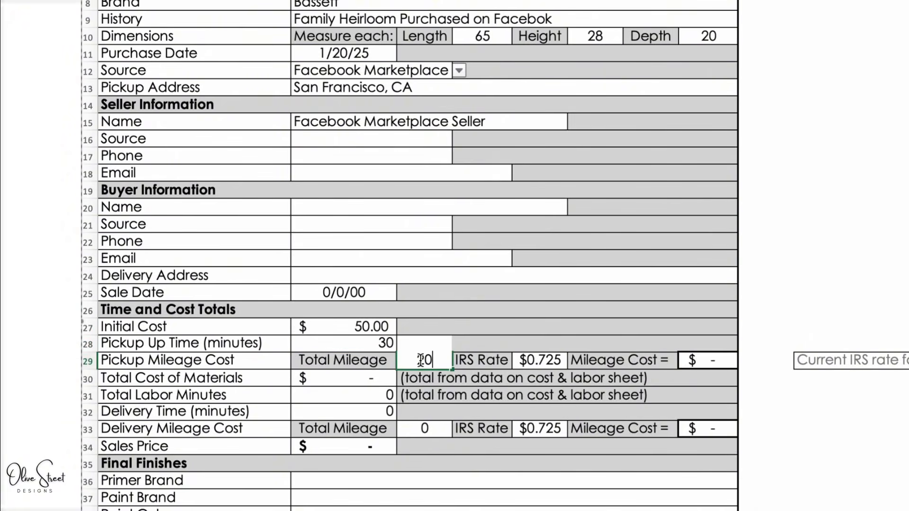
text(0)
key(Return)
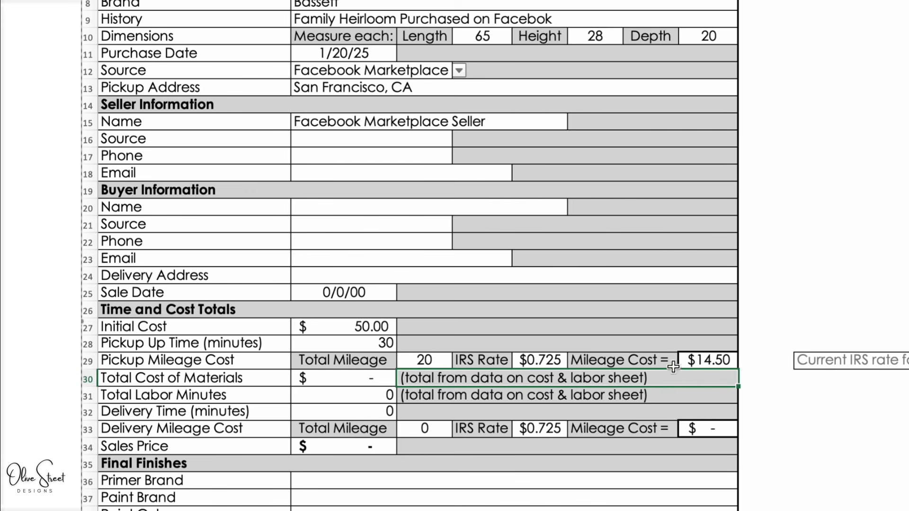
- Examine the material cost and labor minutes totals and open the Cost & Labor Details sheet that feeds them
click(675, 396)
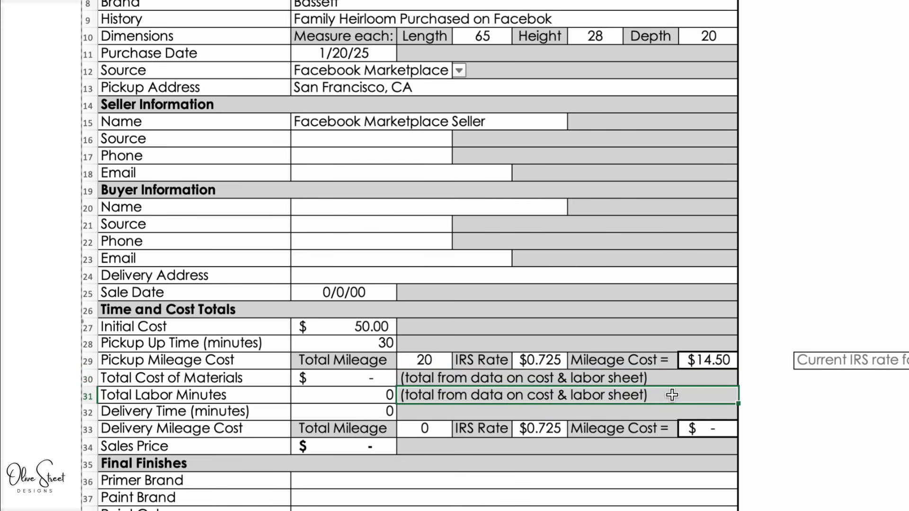
click(339, 377)
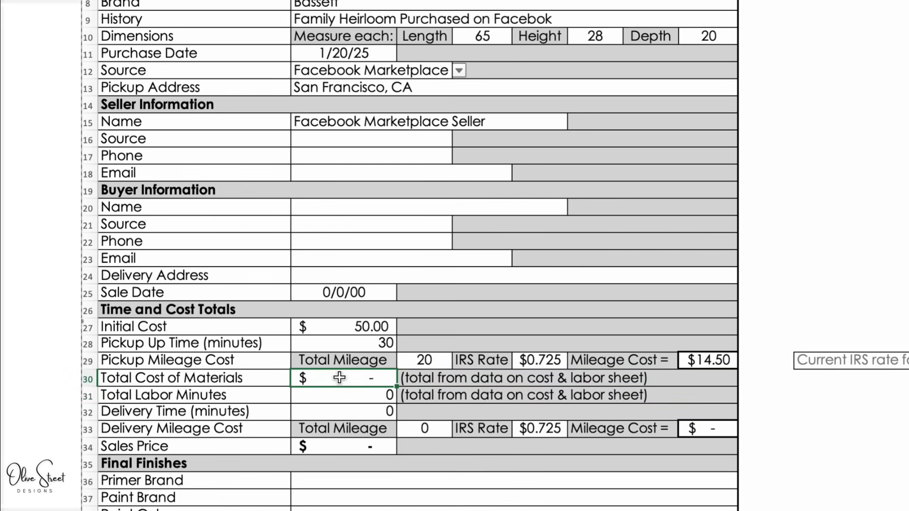
scroll(337, 402, down, 3)
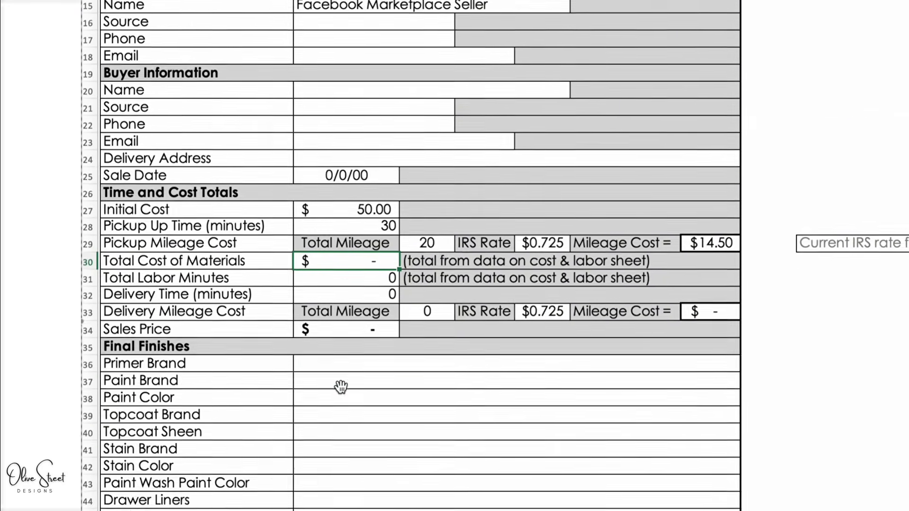
scroll(341, 387, up, 5)
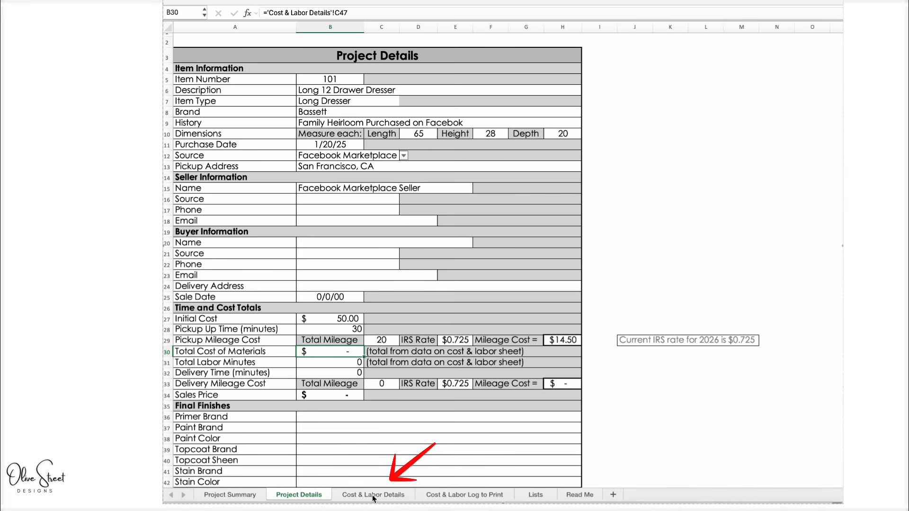
click(374, 496)
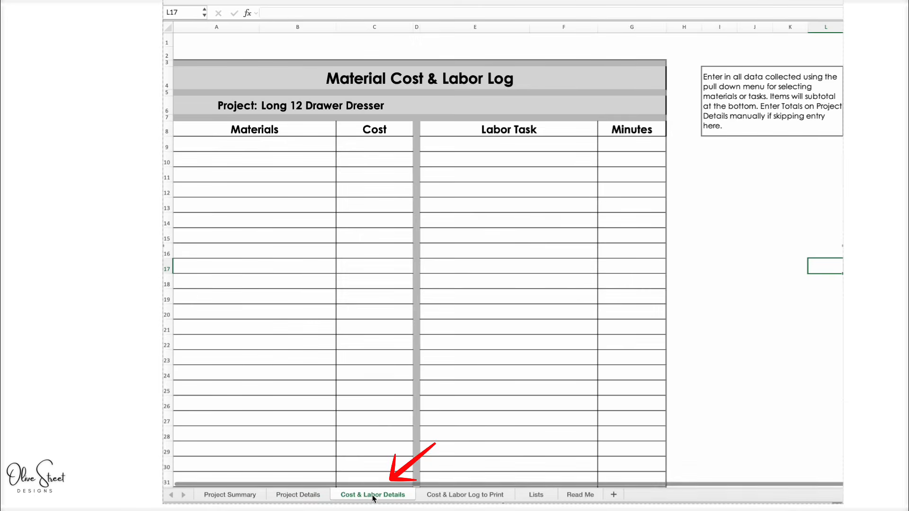
- Glance at the Cost & Labor Log to Print sheet, and list Sandpaper and Cleaning Products as the first two materials in Cost & Labor Details
click(444, 500)
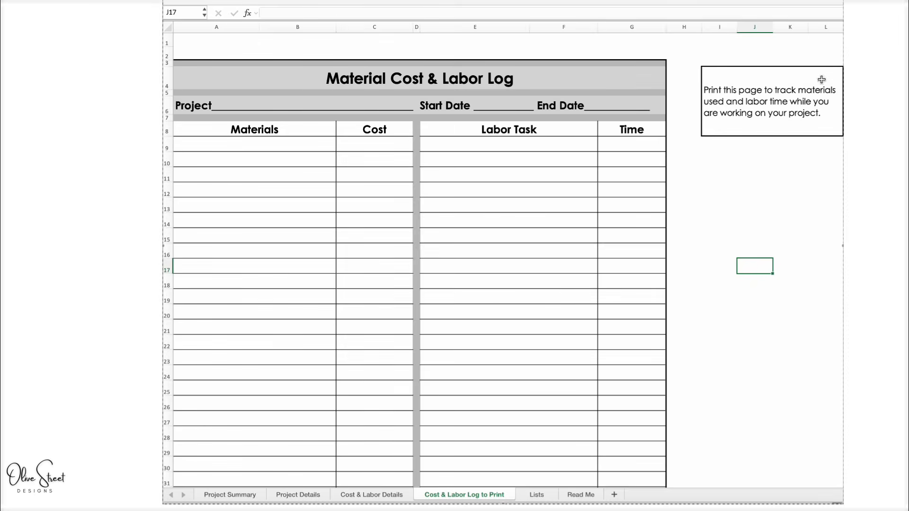
click(374, 495)
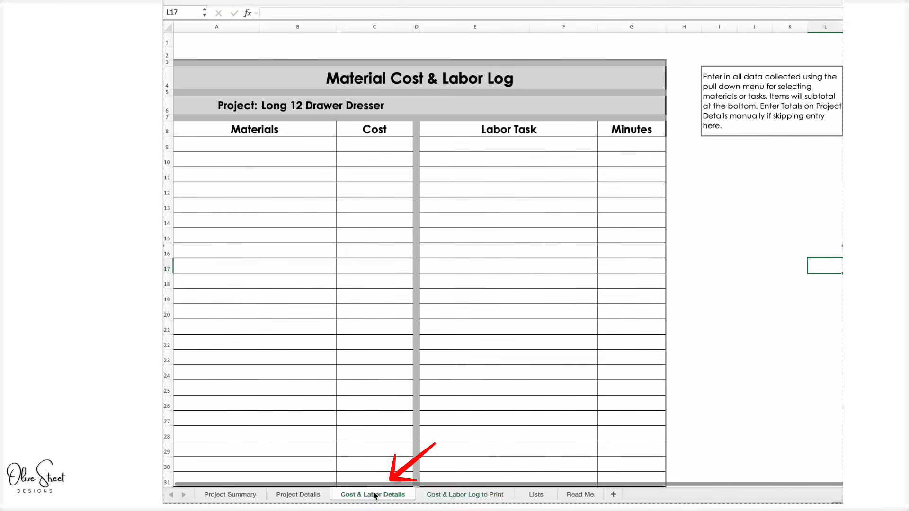
click(278, 146)
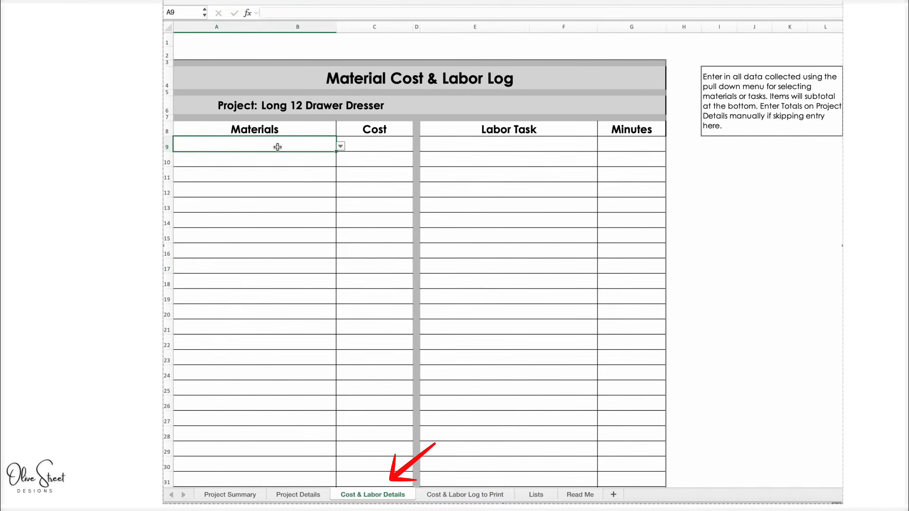
text(Sand)
key(Return)
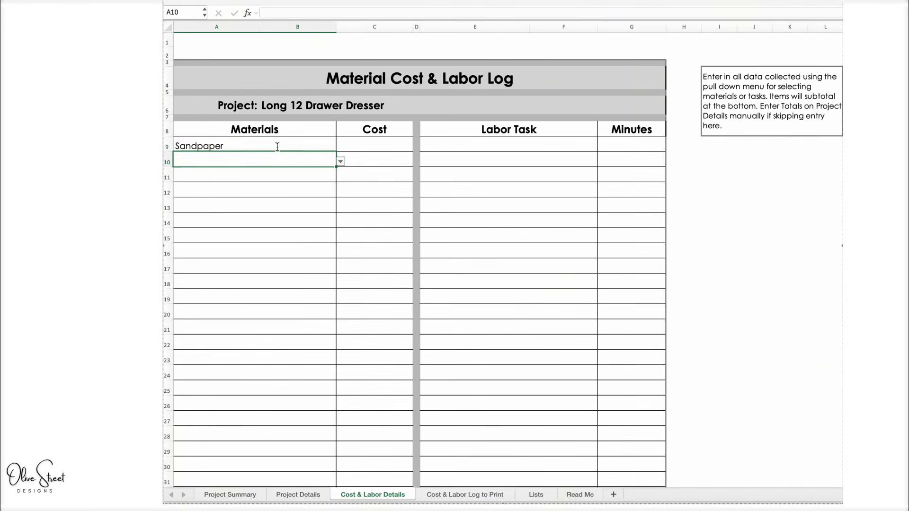
click(340, 161)
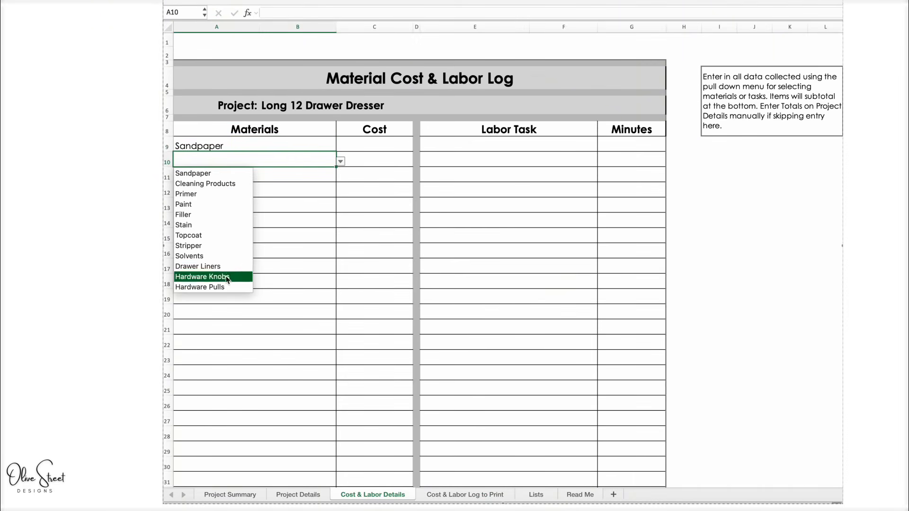
click(233, 183)
- Enter a cost of 5 for Sandpaper and 1 for Cleaning Products in the material log
click(359, 148)
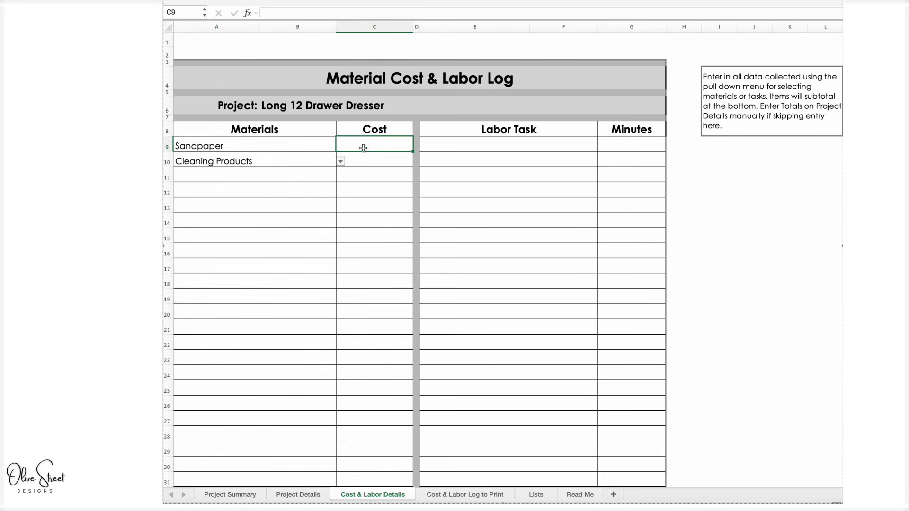
text(5)
click(365, 162)
text(1)
- Add Filler as the third material in the log with a cost of 4
click(297, 176)
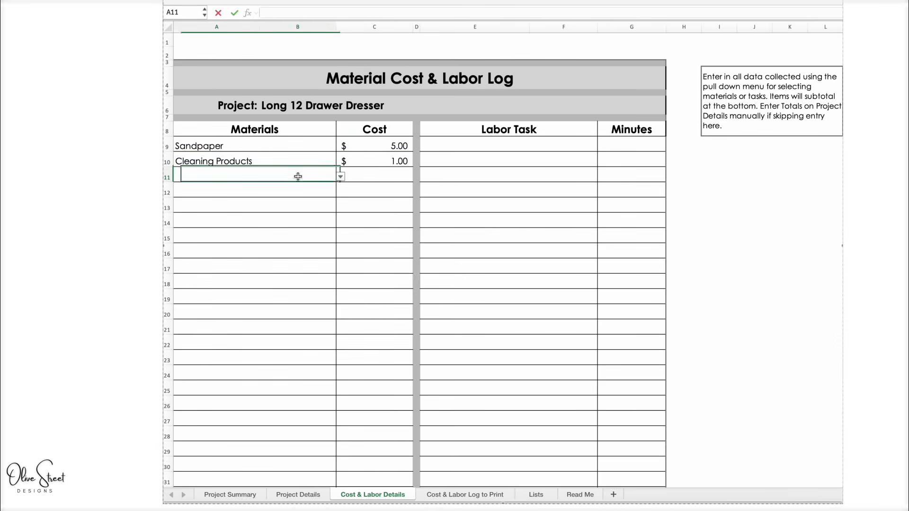
click(341, 178)
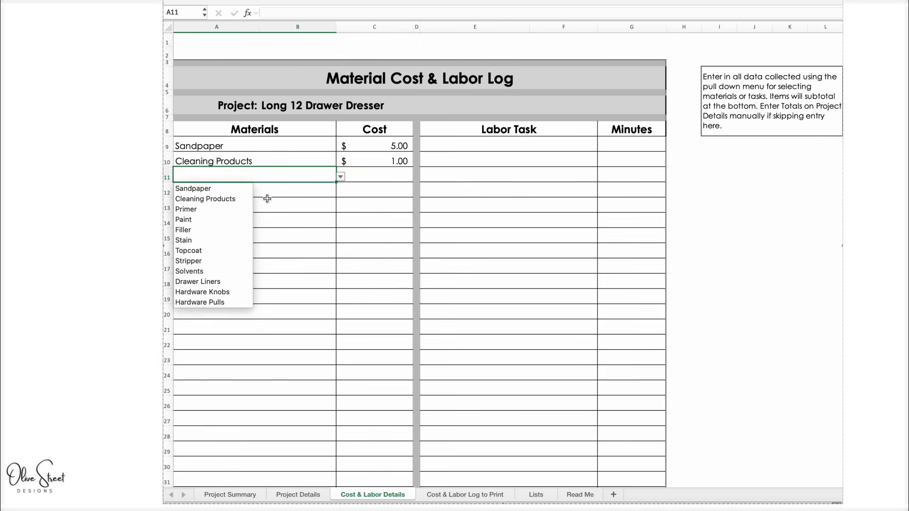
click(231, 230)
click(375, 176)
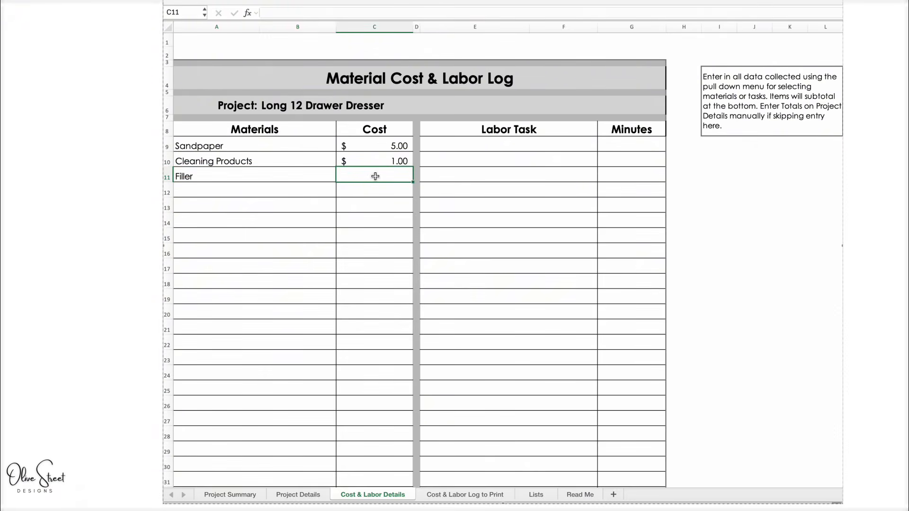
text(4)
- Add Primer as the material below Filler with a cost of 5
click(314, 190)
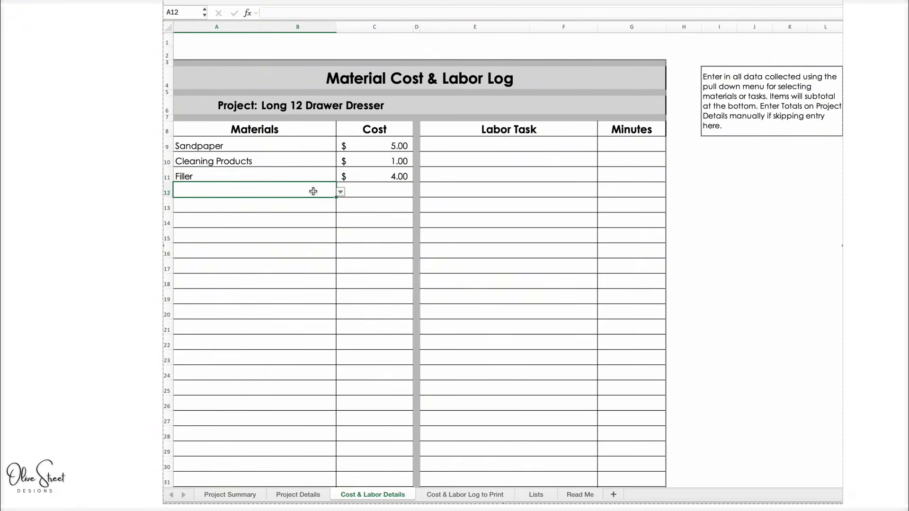
click(341, 192)
click(239, 229)
click(340, 192)
click(244, 224)
click(391, 190)
text(5)
key(Return)
- Add Paint as the material below Primer with a cost of 25
click(321, 203)
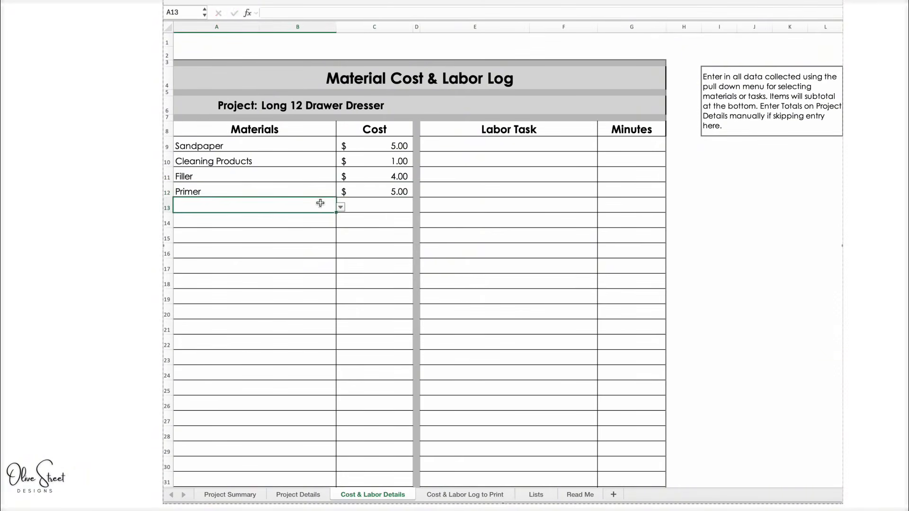
click(341, 207)
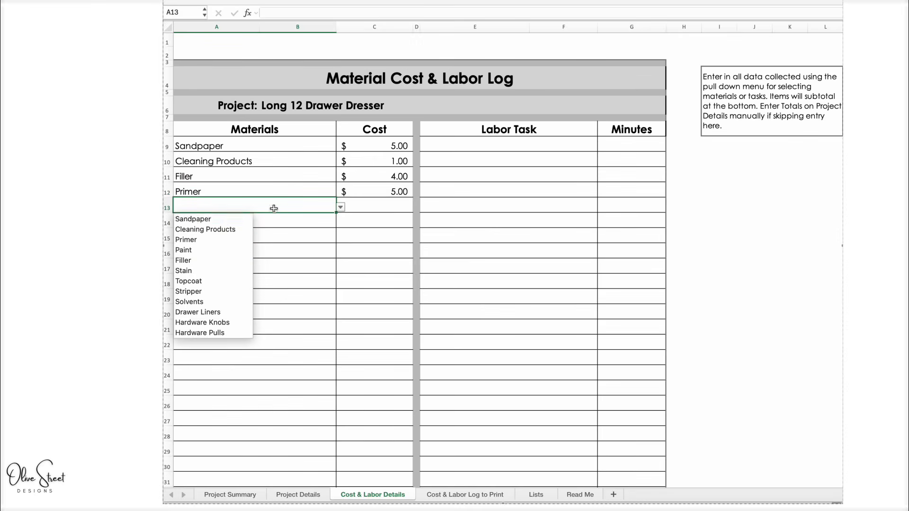
click(237, 252)
click(365, 205)
text(25)
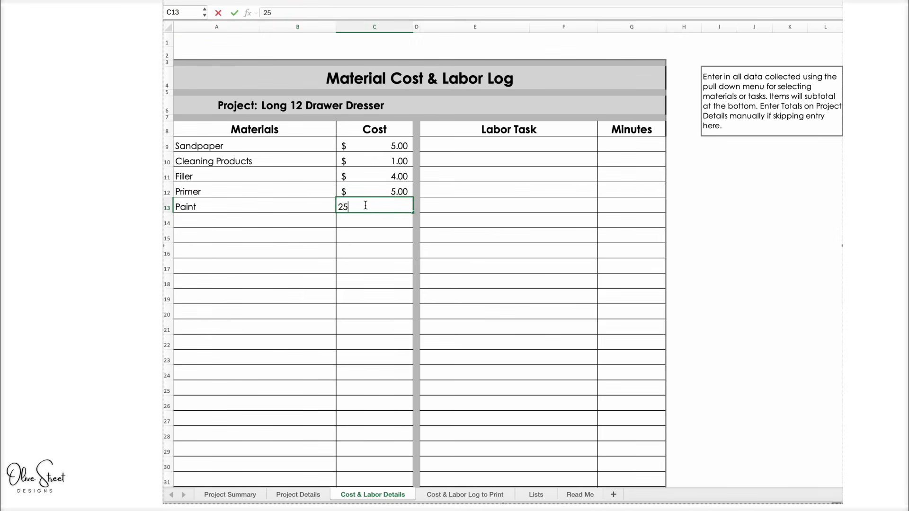
- Add Topcoat as the material below Paint with a cost of 8
click(310, 218)
click(341, 223)
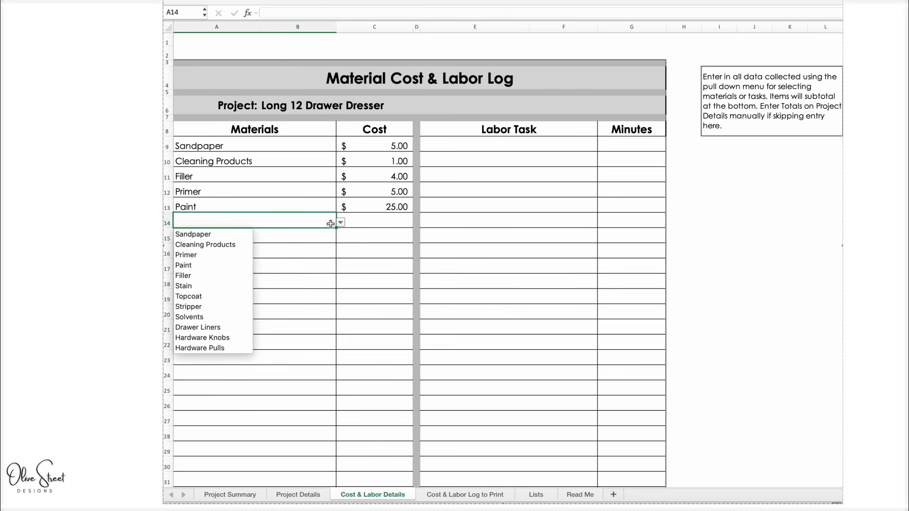
click(220, 297)
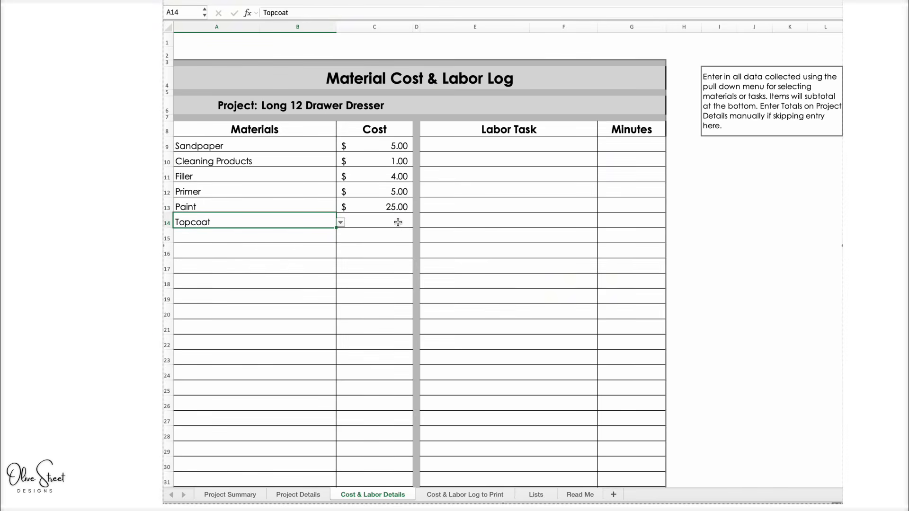
click(397, 222)
text(8)
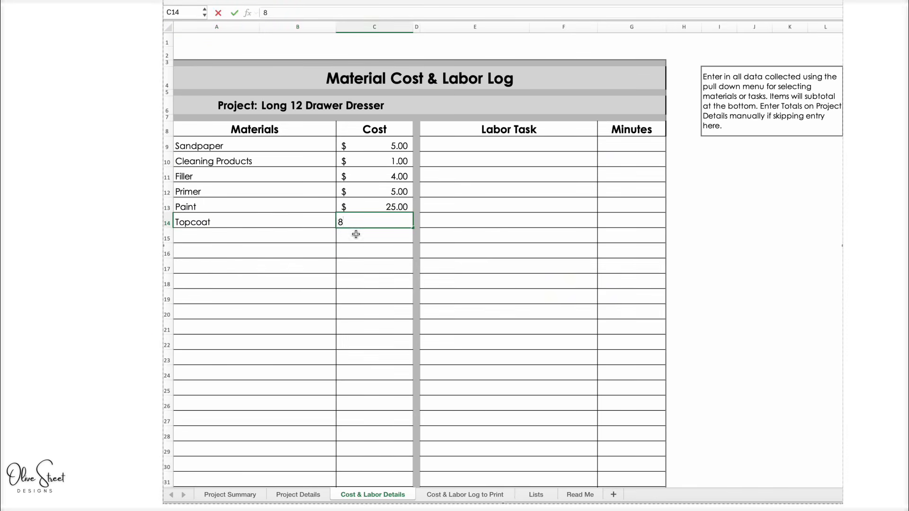
- Add Feet as the material below Topcoat with a cost of 25
click(331, 234)
click(341, 238)
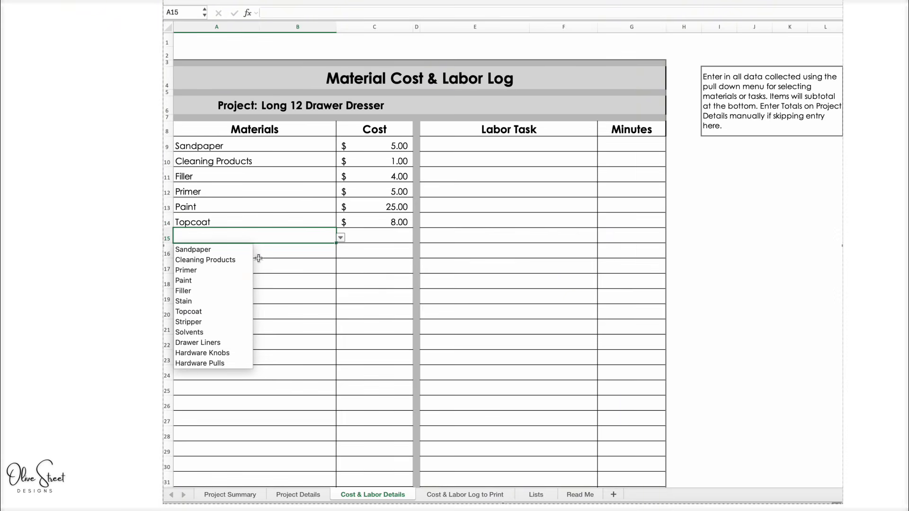
scroll(212, 324, down, 3)
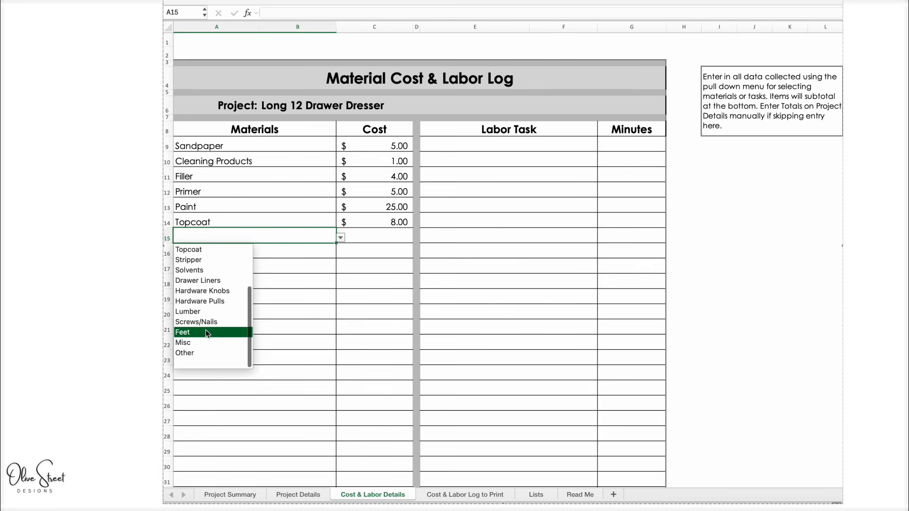
click(207, 334)
click(384, 242)
text(25)
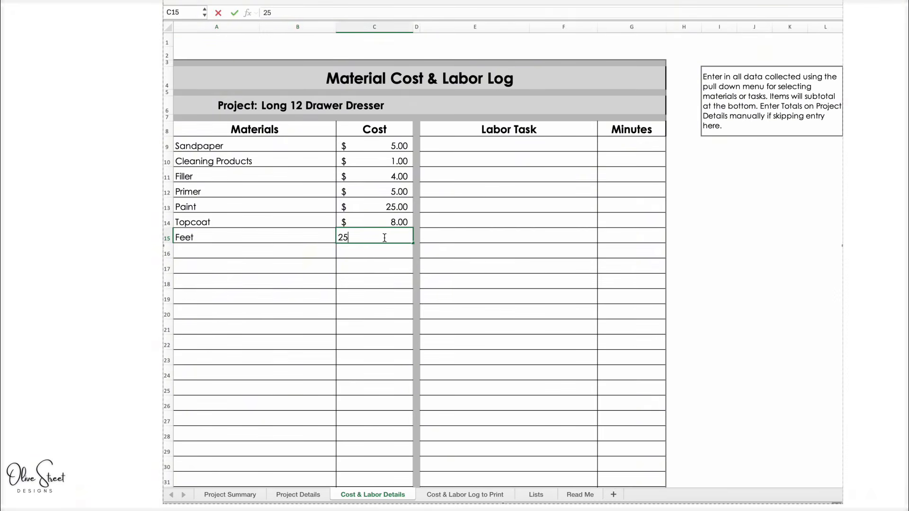
- Add Hardware Knobs as the material below Feet with a cost of 10
click(324, 252)
click(340, 254)
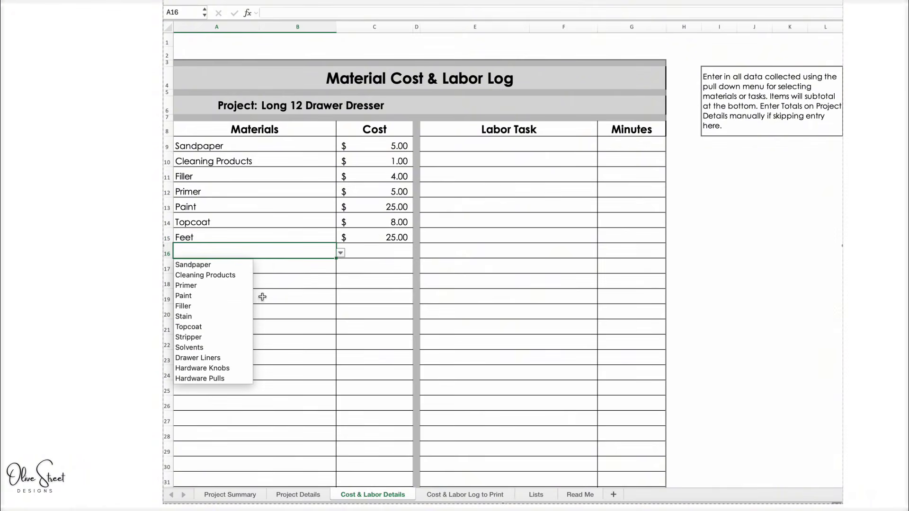
scroll(225, 316, down, 3)
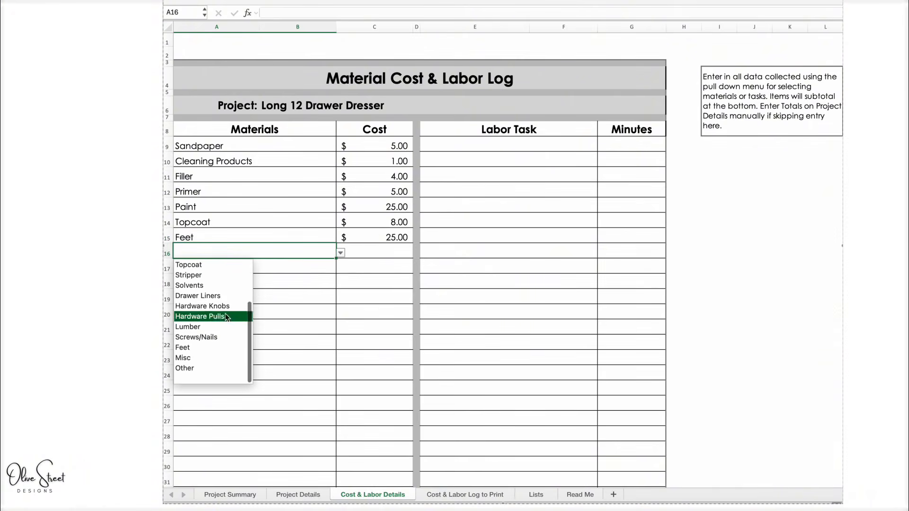
click(227, 314)
click(369, 253)
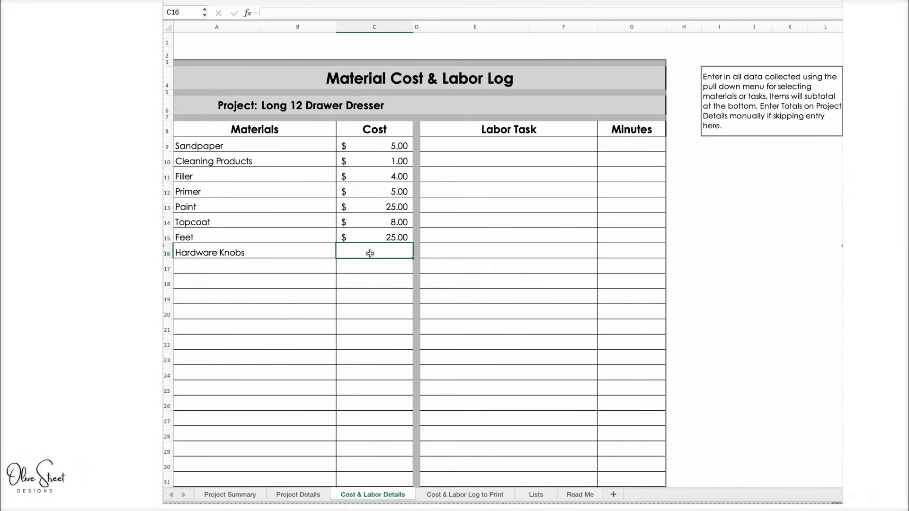
text(10)
- Add Hardware Pulls below Hardware Knobs with a cost of 40, and check the Total Material Costs row
click(304, 269)
click(341, 269)
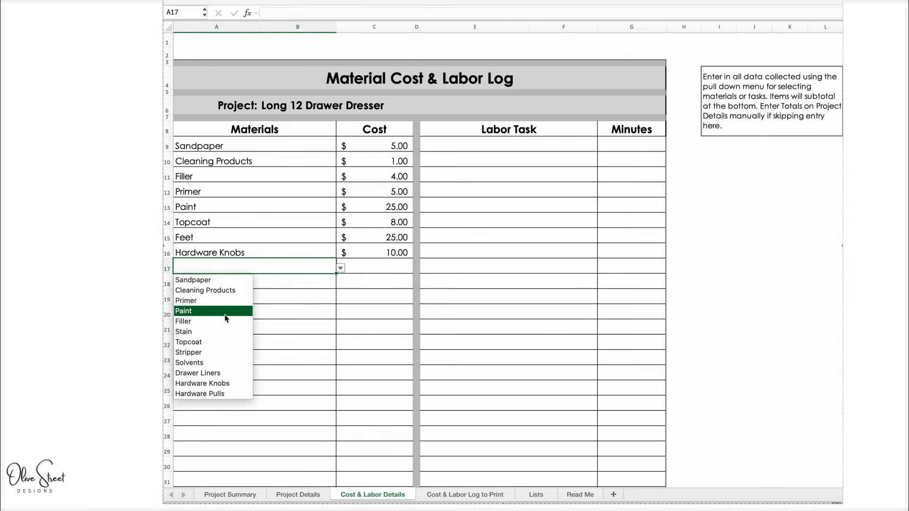
scroll(224, 314, down, 5)
click(224, 331)
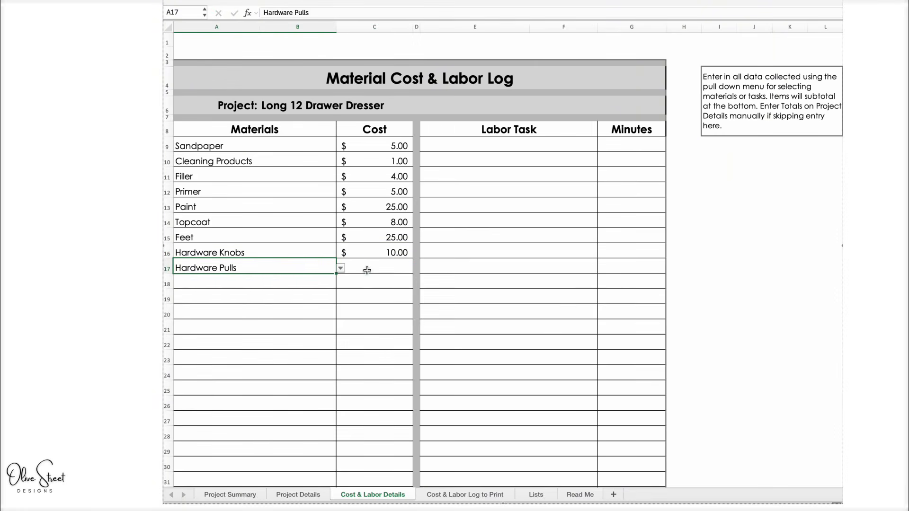
click(379, 270)
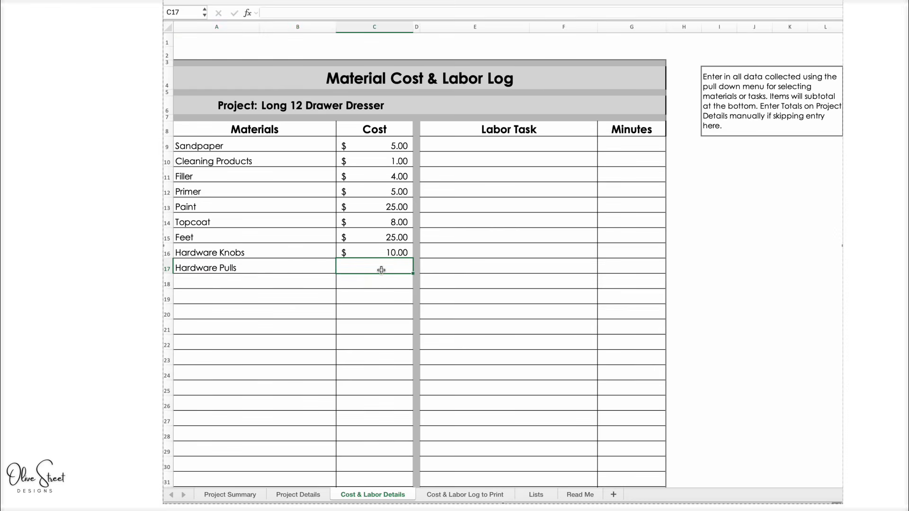
text(40)
click(369, 283)
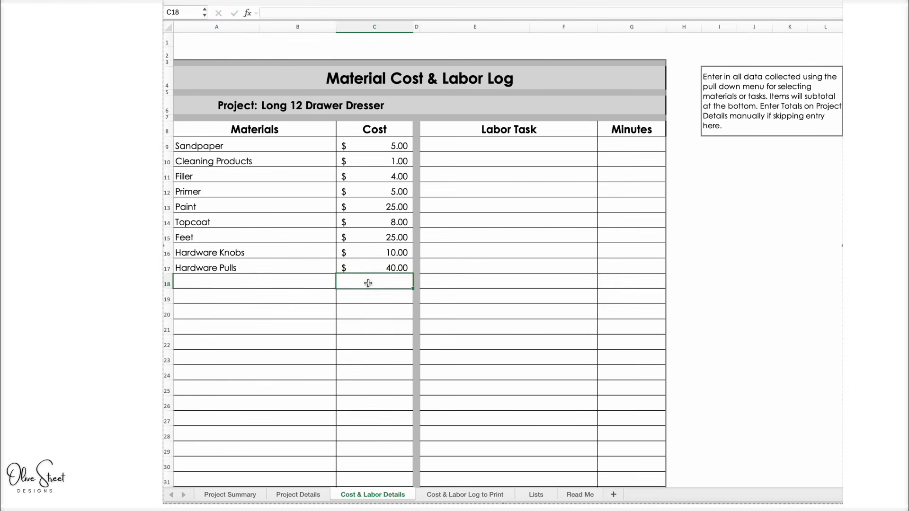
scroll(307, 282, down, 10)
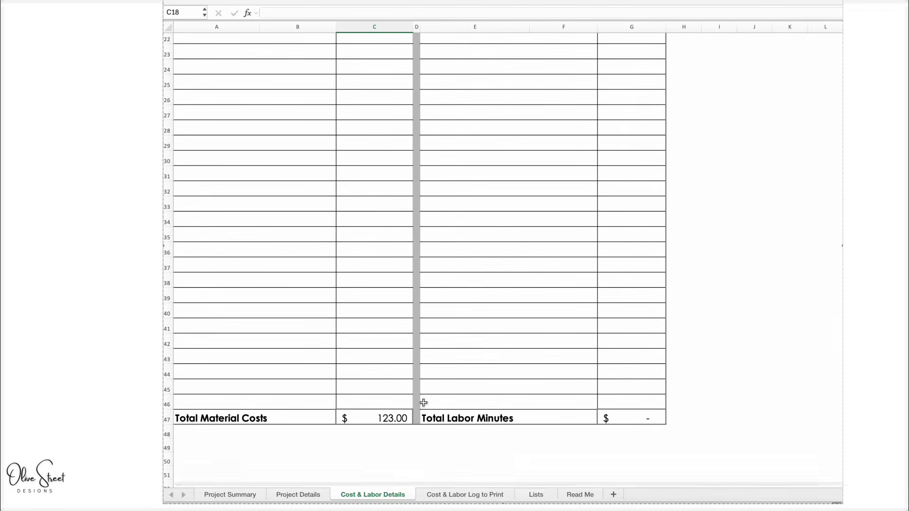
scroll(322, 384, up, 8)
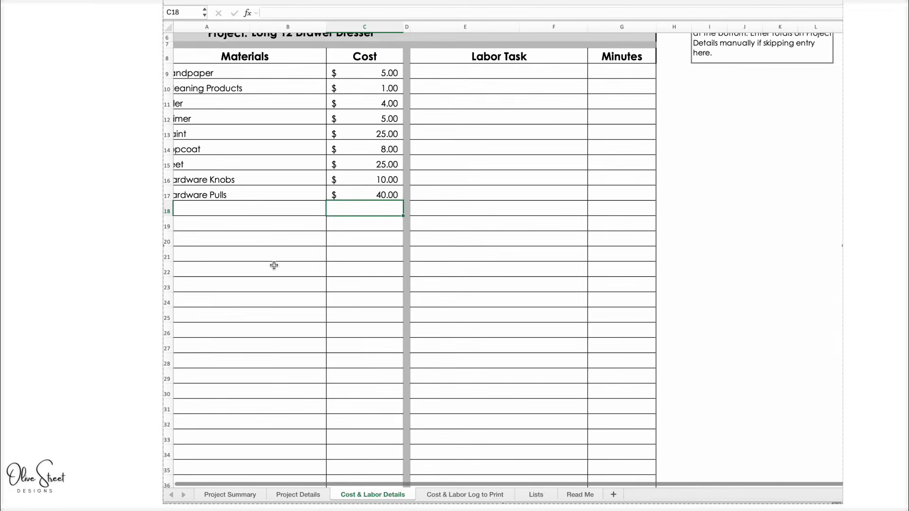
- Add Misc as the material below Hardware Pulls with a cost of 25
click(257, 231)
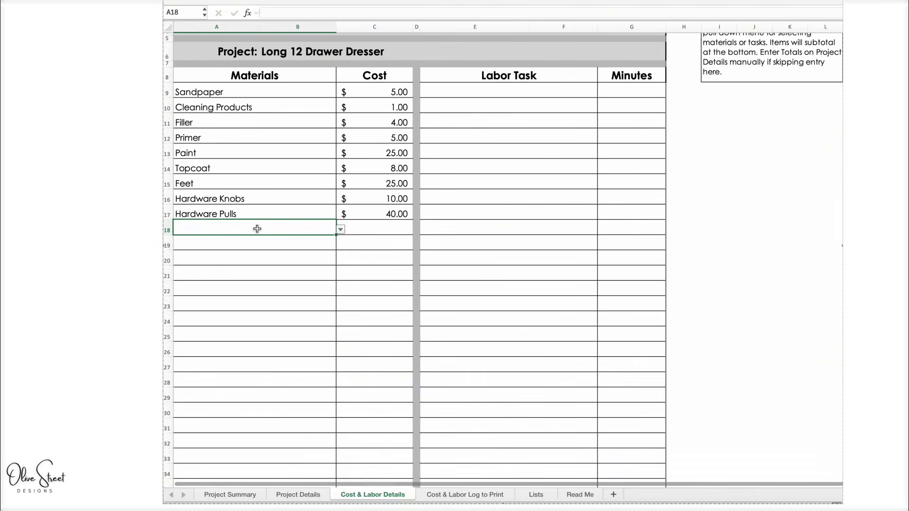
click(341, 230)
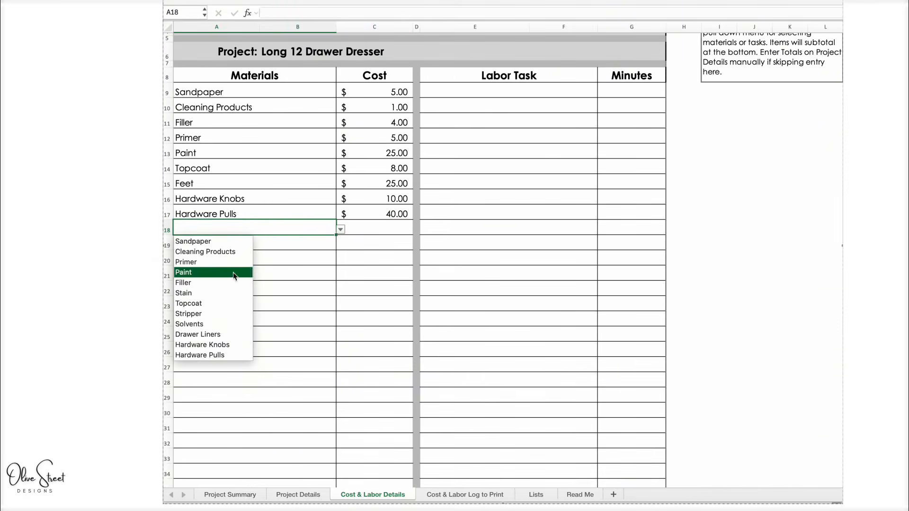
scroll(227, 295, down, 3)
click(218, 334)
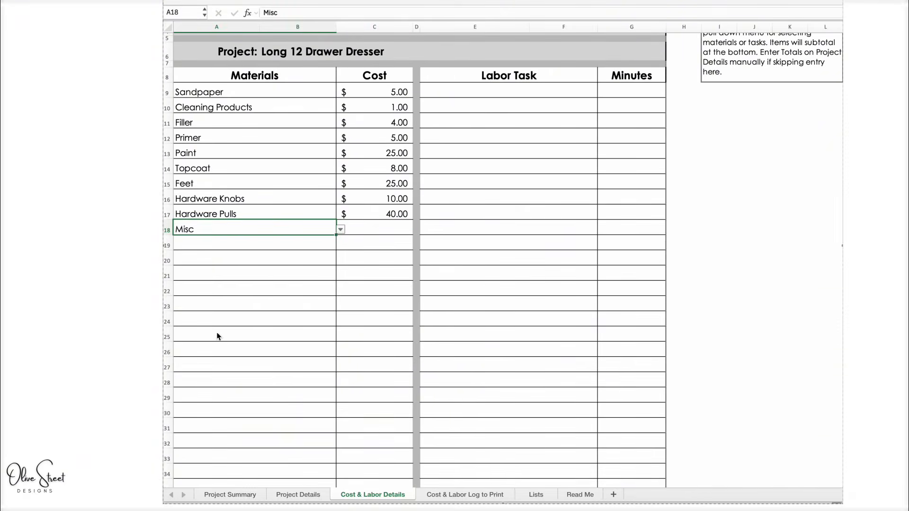
click(379, 230)
text(2)
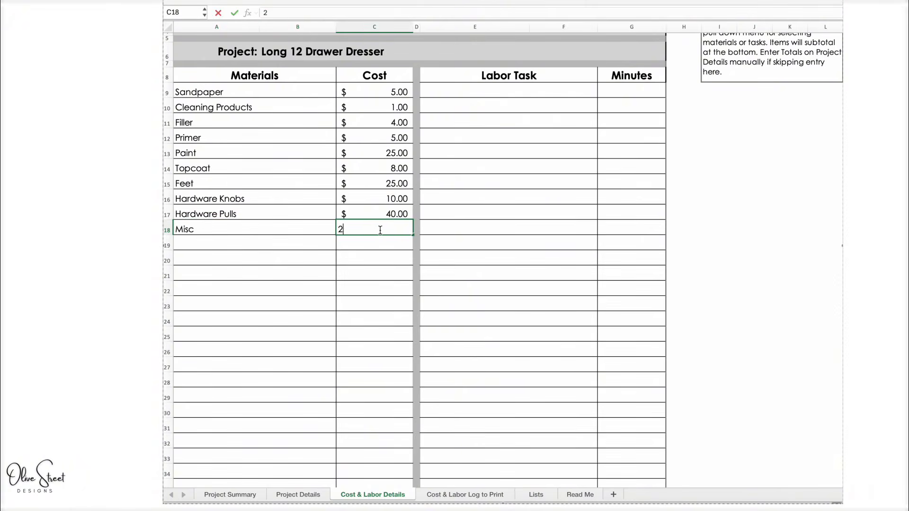
text(5)
key(Return)
- Enter Sanding as the first labor task with 30 minutes
scroll(478, 241, up, 3)
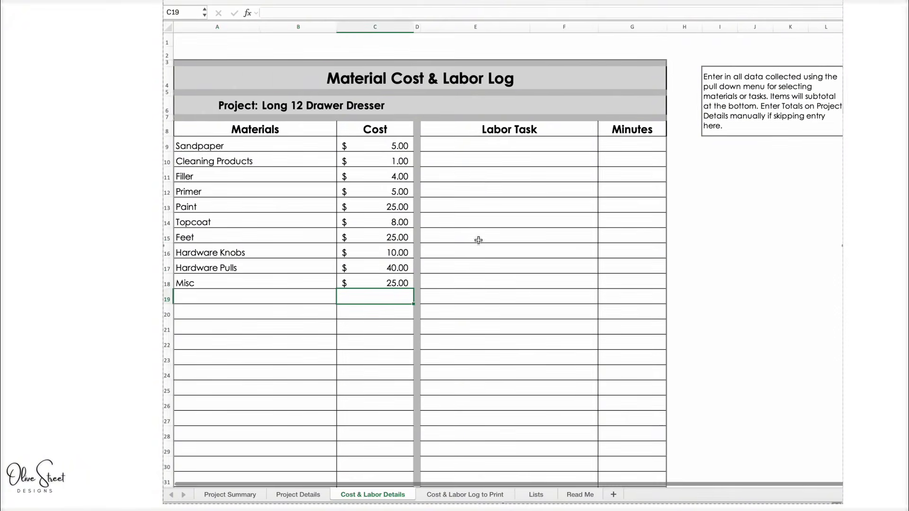
click(513, 144)
click(603, 148)
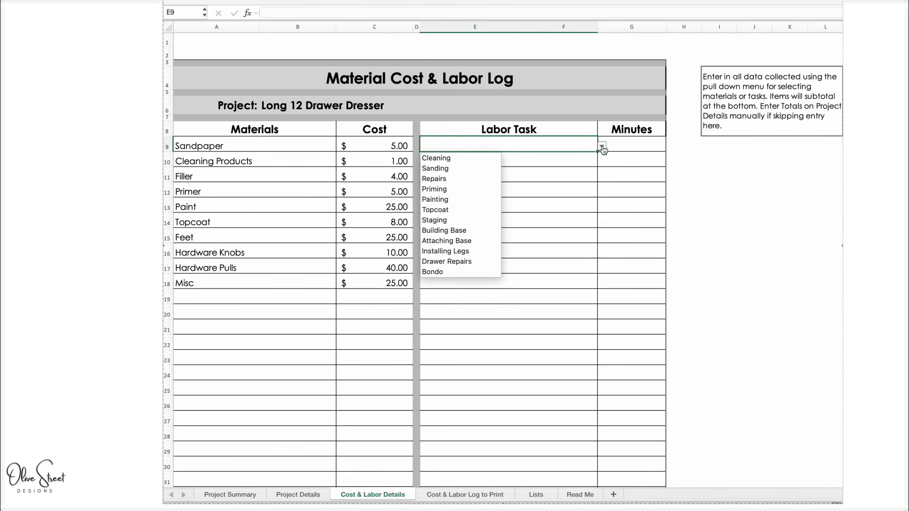
click(478, 168)
click(628, 143)
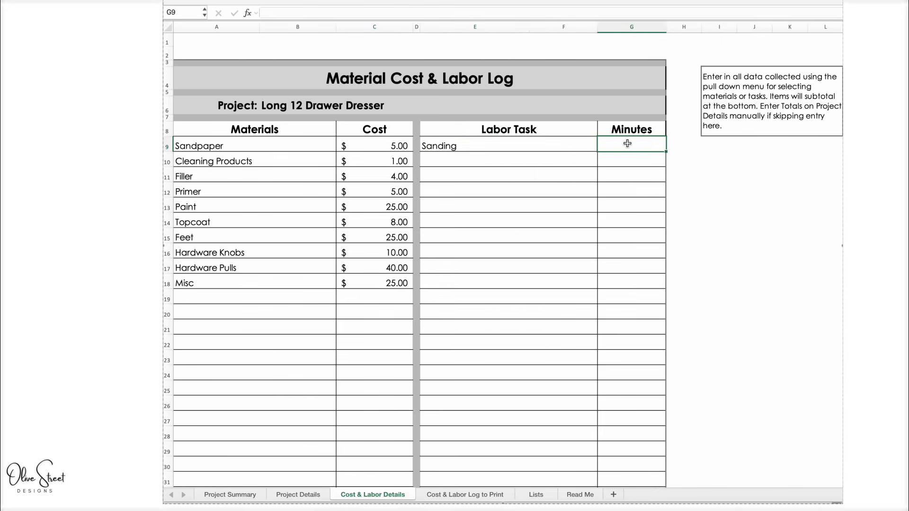
- Add Cleaning as the labor task below Sanding with 30 minutes
click(580, 163)
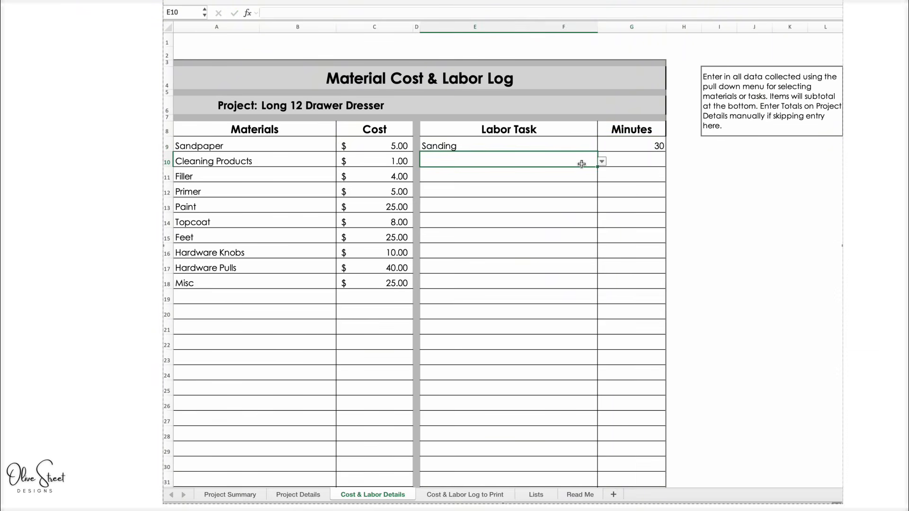
click(602, 162)
click(493, 184)
click(601, 163)
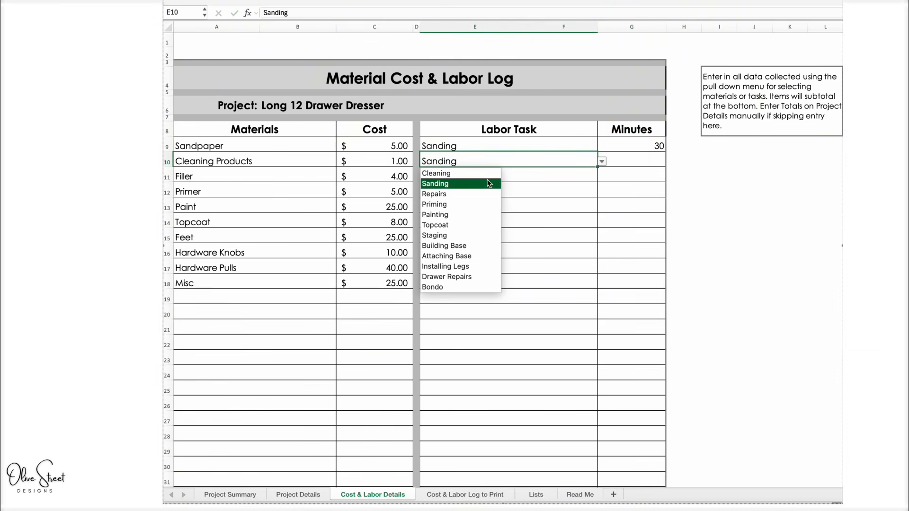
click(487, 174)
click(628, 160)
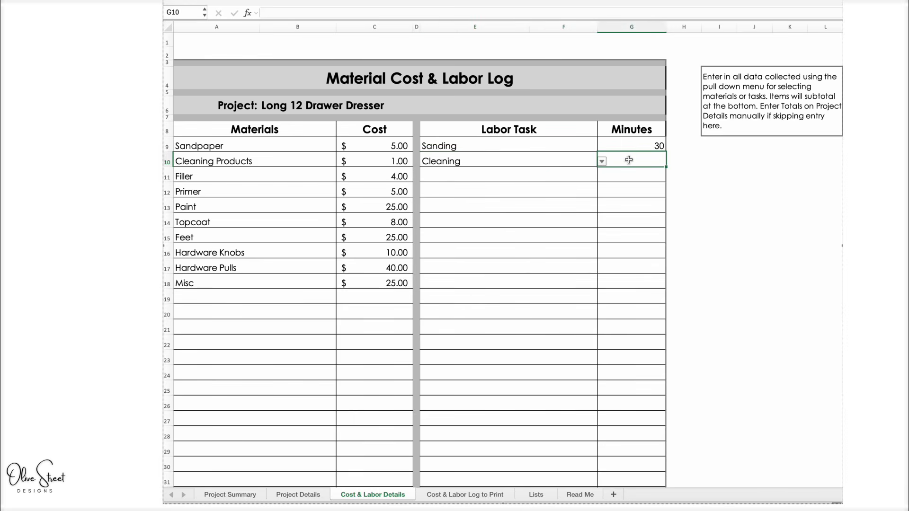
text(30)
- Add Repairs as the labor task below Cleaning with 90 minutes
click(572, 175)
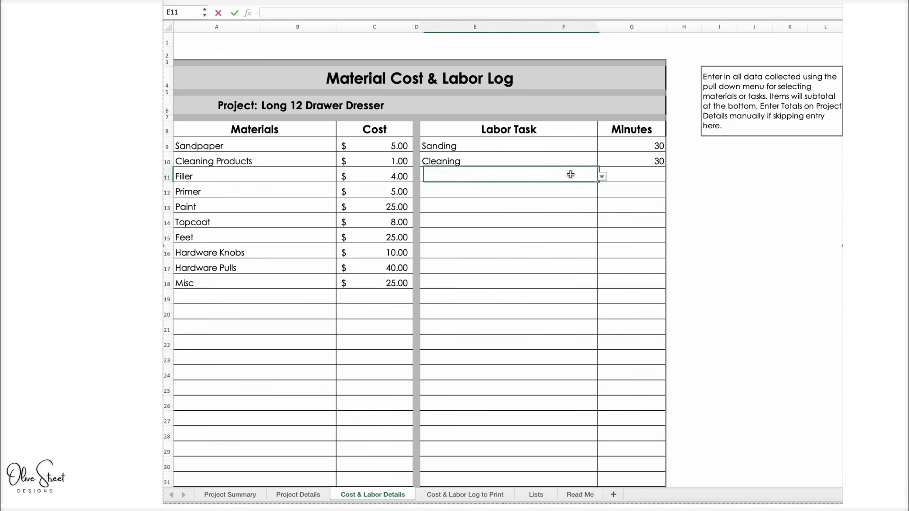
click(602, 176)
scroll(478, 227, down, 4)
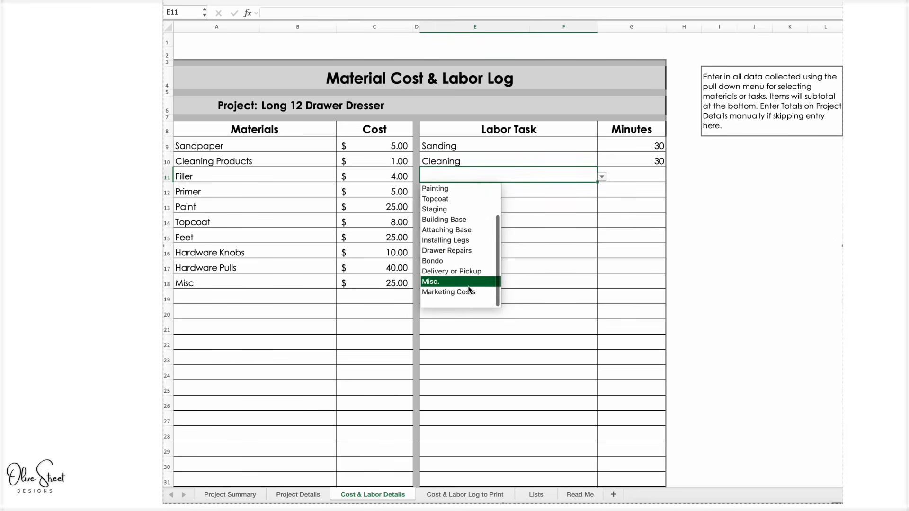
scroll(470, 261, up, 4)
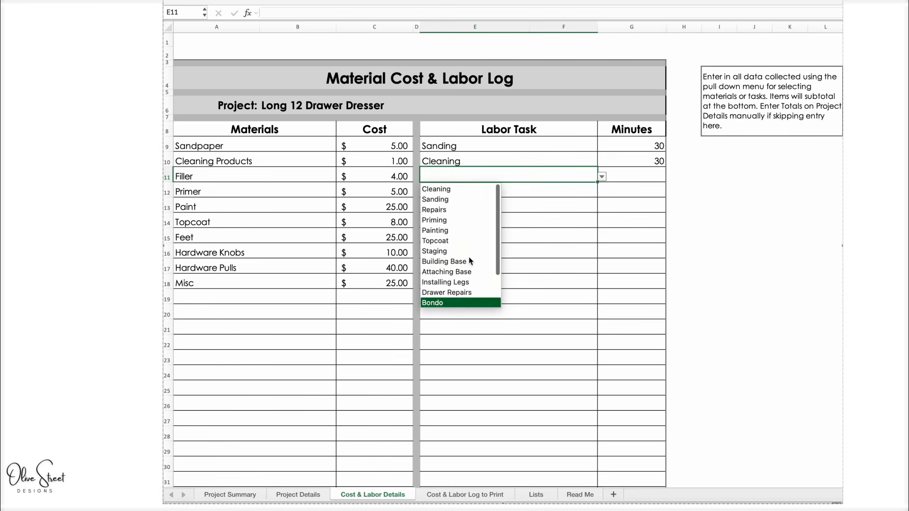
click(457, 209)
click(625, 177)
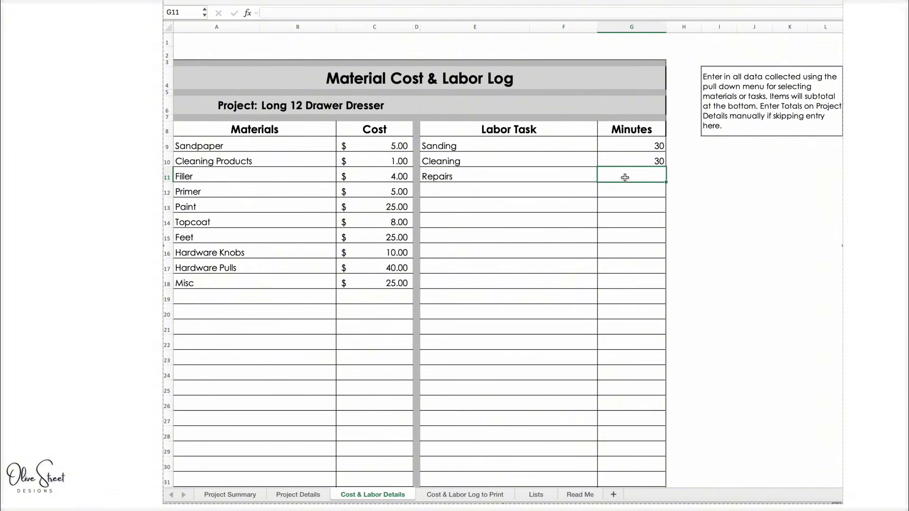
text(90)
- Add Installing Legs as the labor task below Repairs with 15 minutes
click(578, 188)
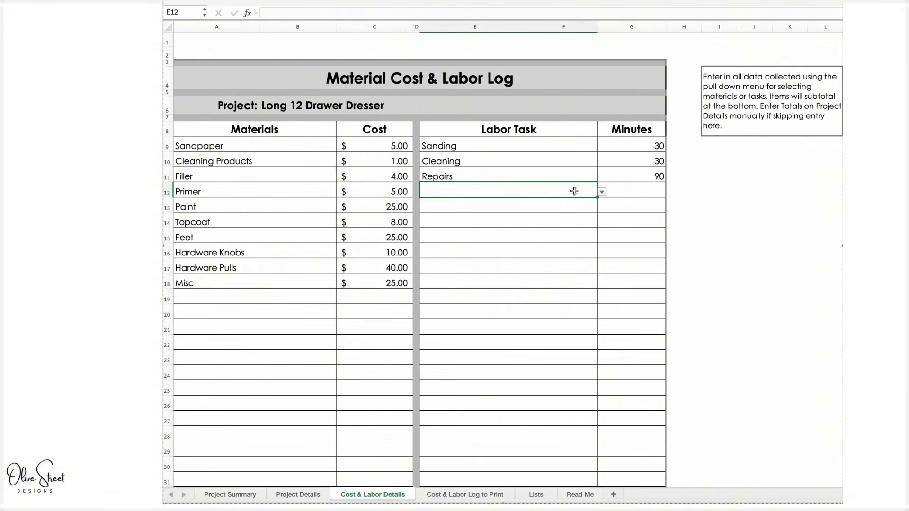
click(602, 191)
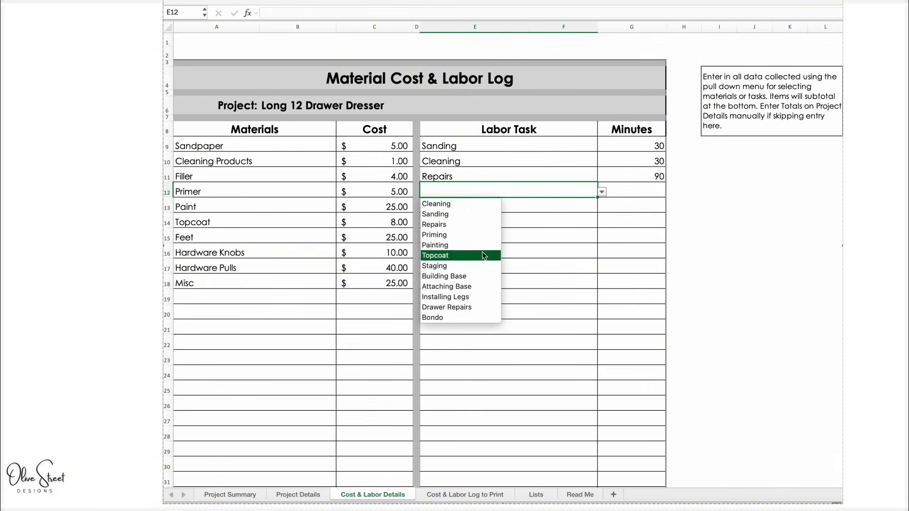
click(475, 297)
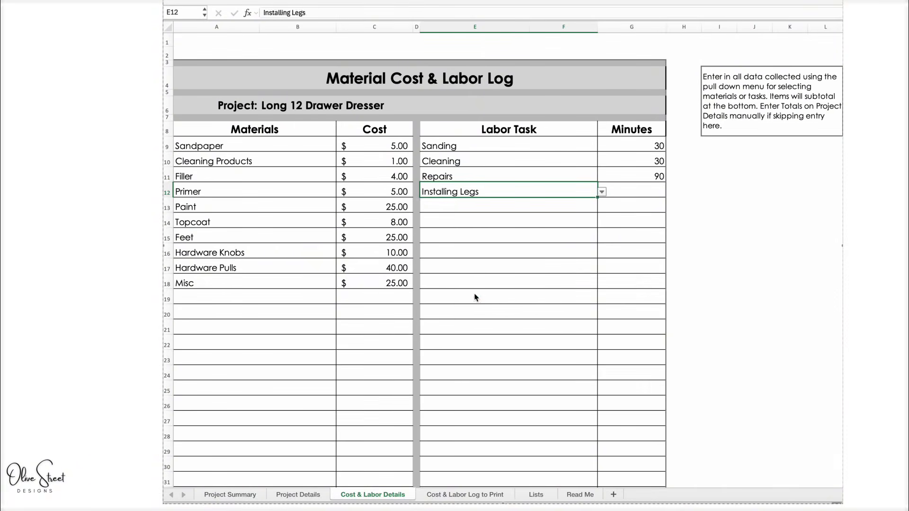
click(632, 189)
text(15)
- Add Priming as the labor task below Installing Legs with 60 minutes
click(593, 203)
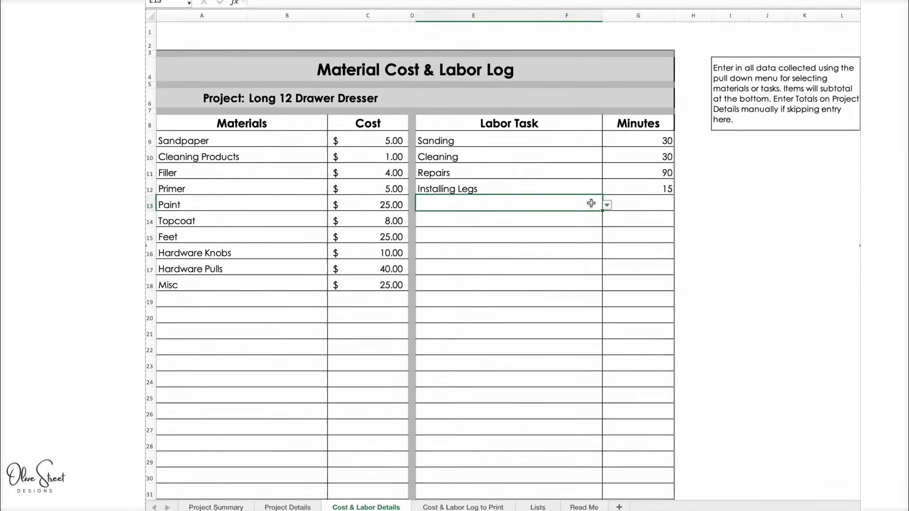
click(607, 205)
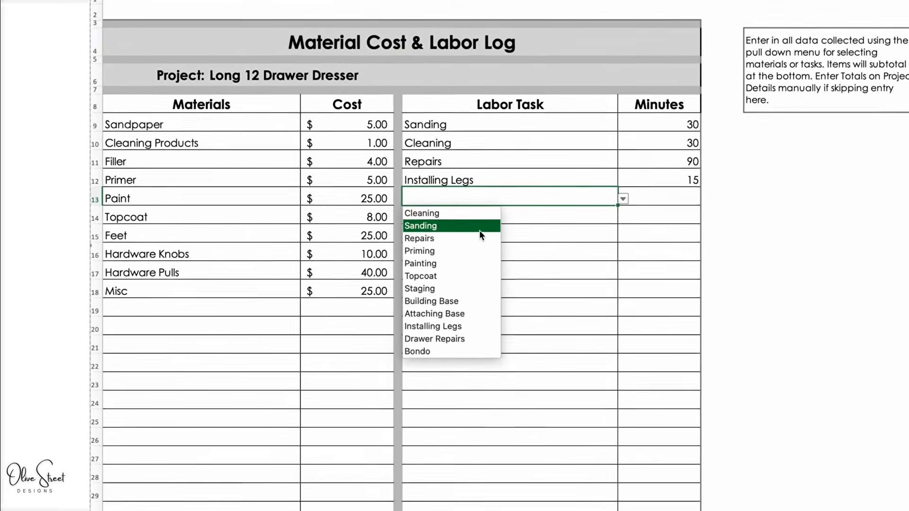
click(477, 251)
click(650, 200)
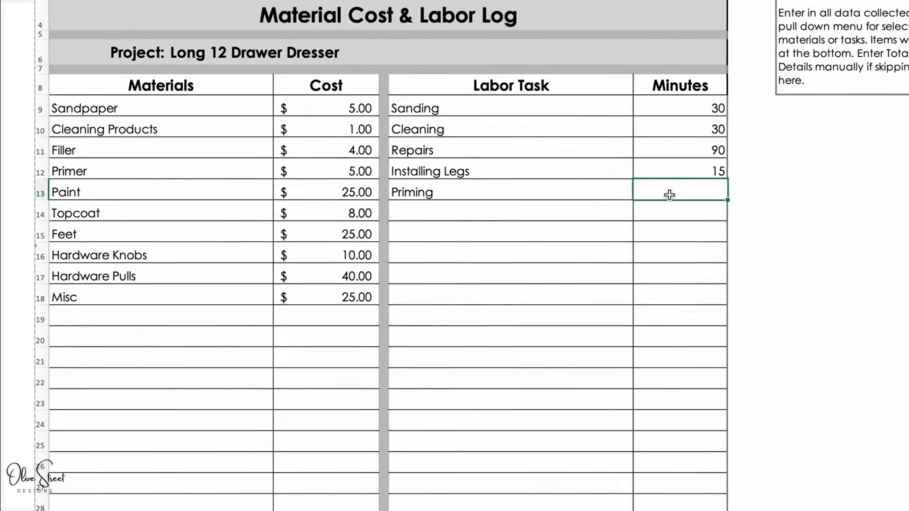
text(60)
- Add Painting as the labor task below Priming with 90 minutes
click(607, 211)
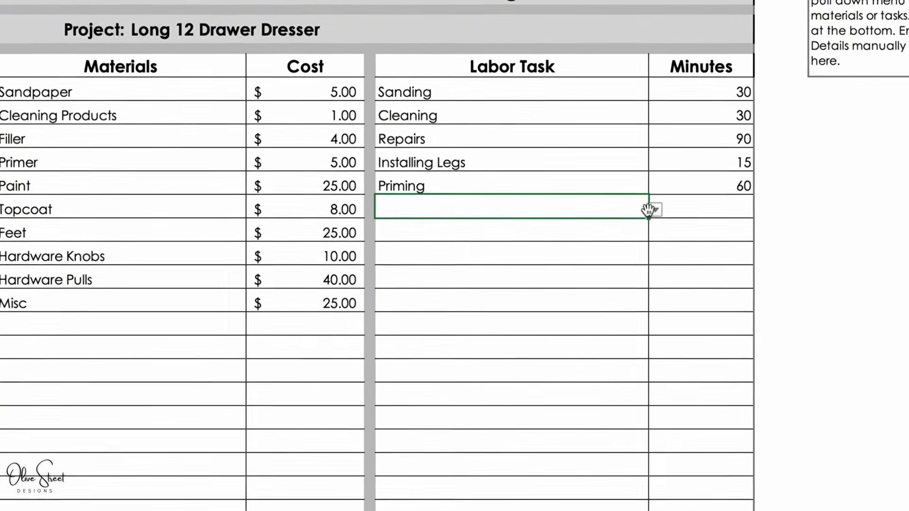
click(650, 209)
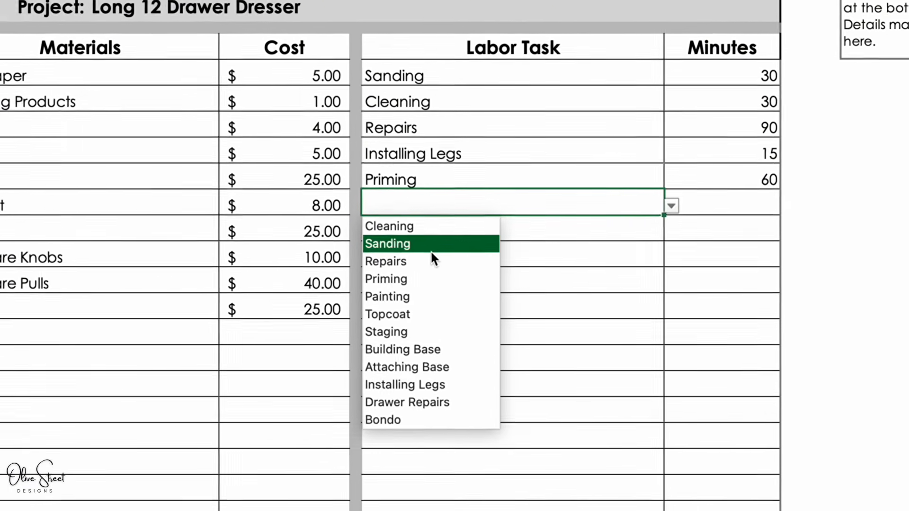
click(431, 296)
click(707, 207)
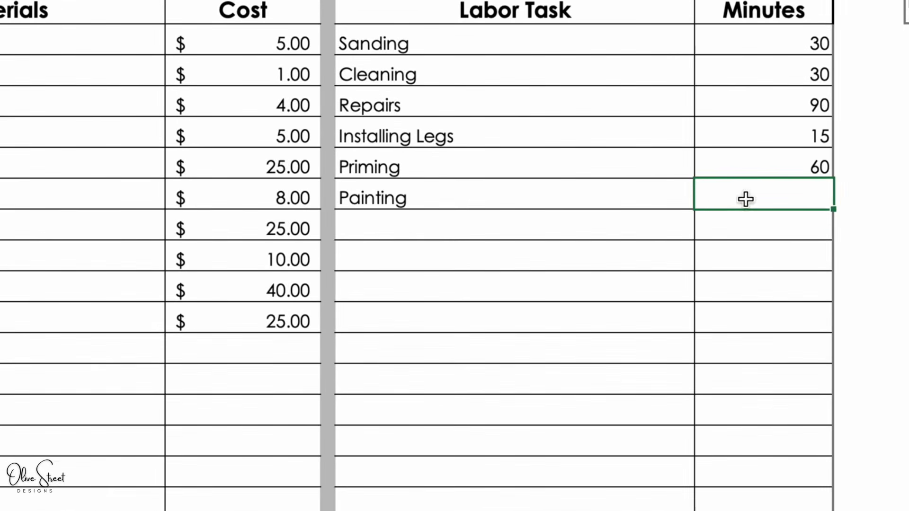
text(90)
- Add Topcoat as the labor task below Painting with 60 minutes
click(639, 221)
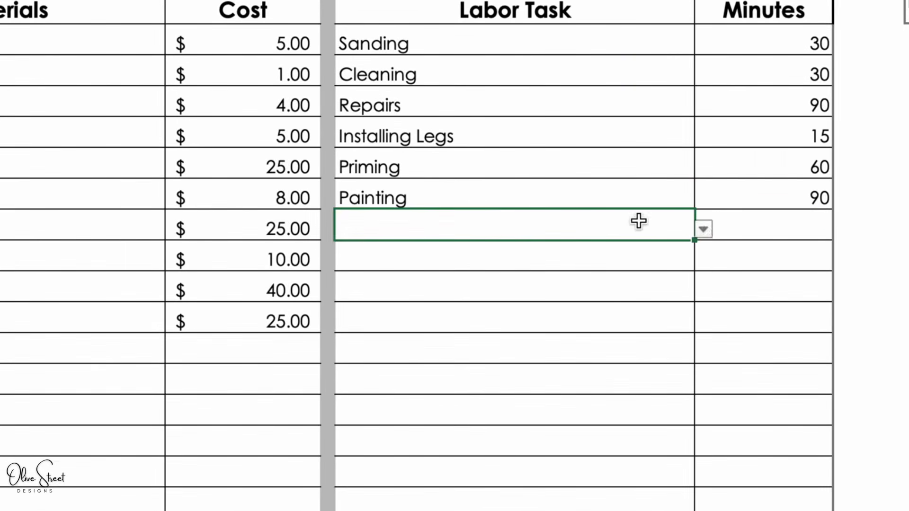
click(705, 230)
click(453, 359)
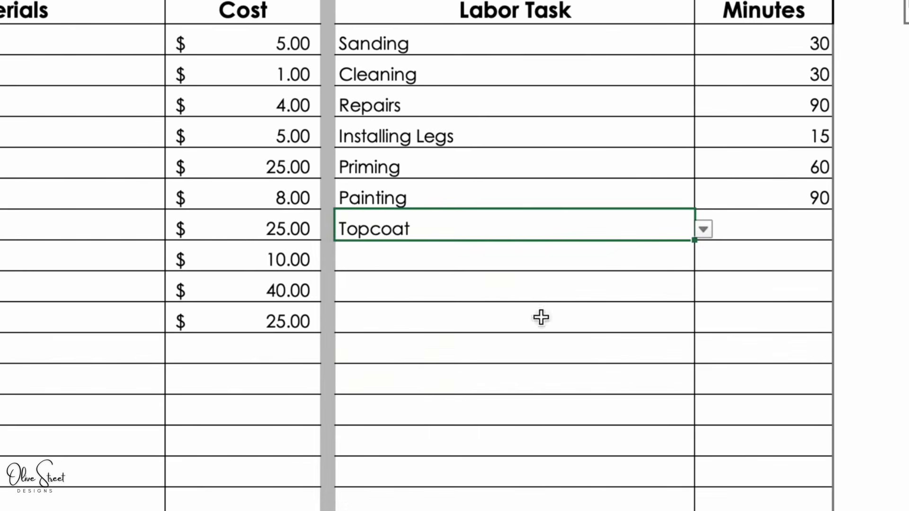
click(810, 221)
text(60)
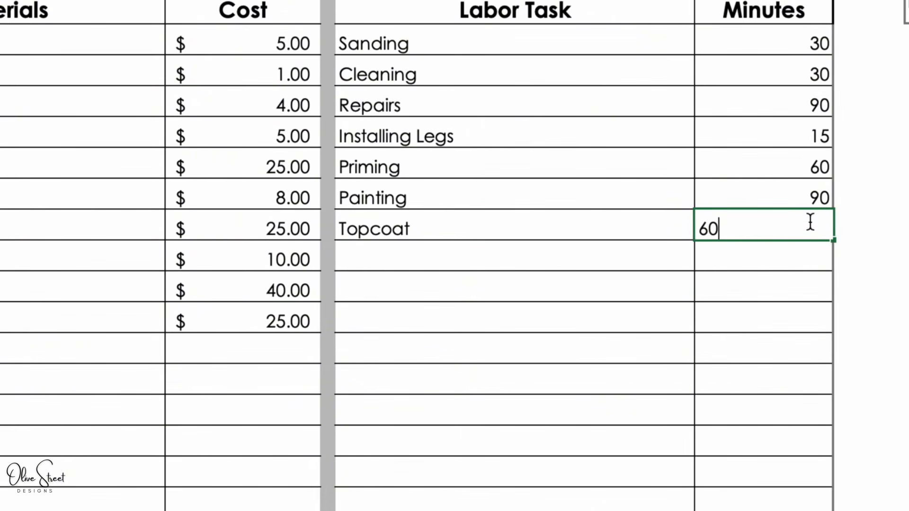
click(678, 260)
click(704, 260)
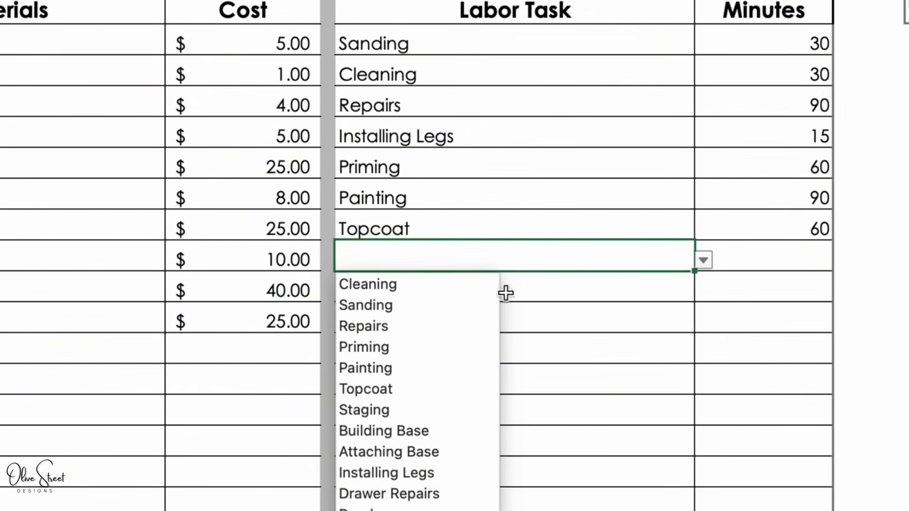
scroll(440, 454, down, 3)
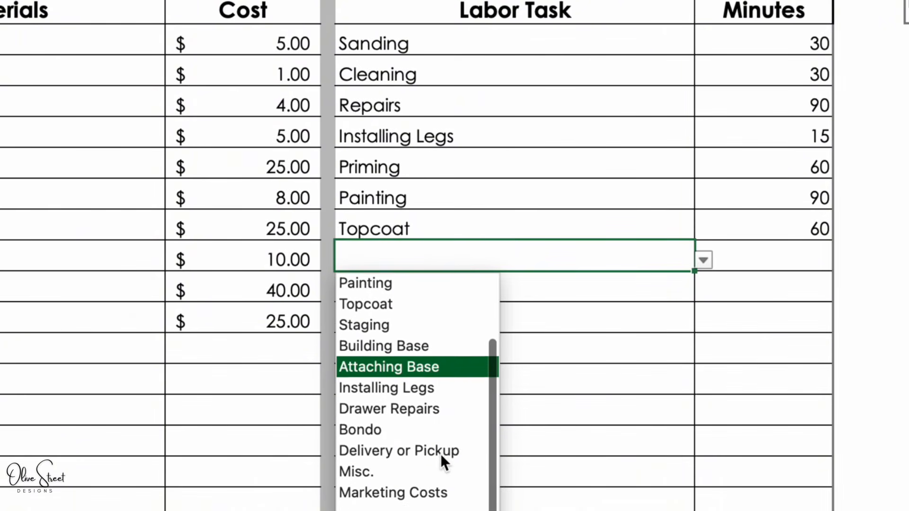
scroll(441, 450, up, 3)
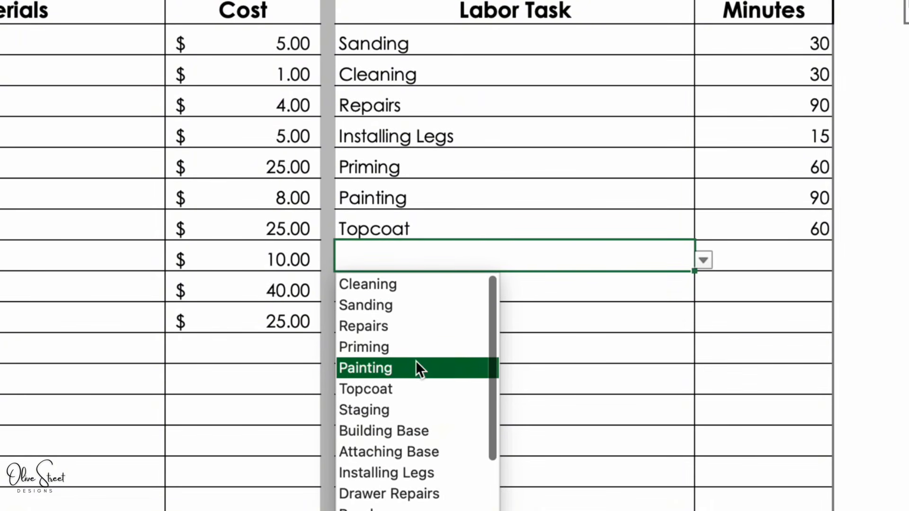
key(Escape)
- Add Install Hardware to the end of the Labor Descriptions column on the Lists sheet
click(539, 495)
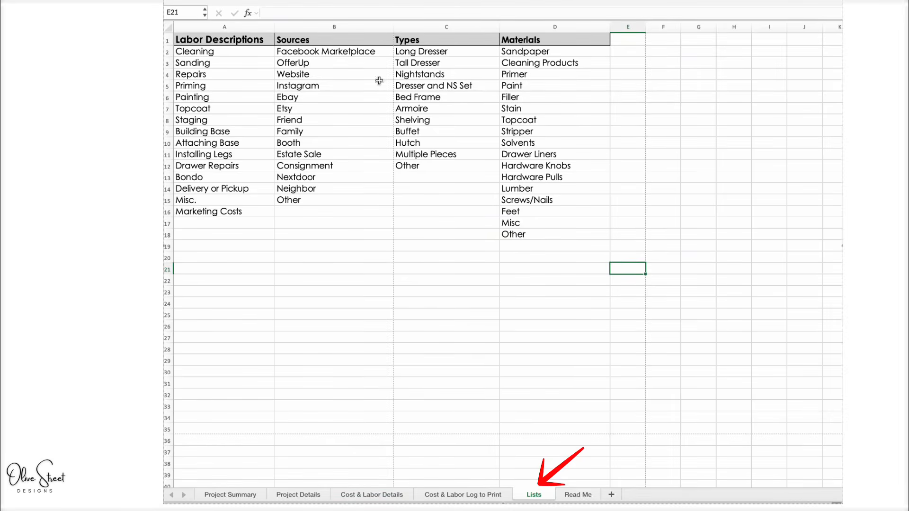
click(200, 223)
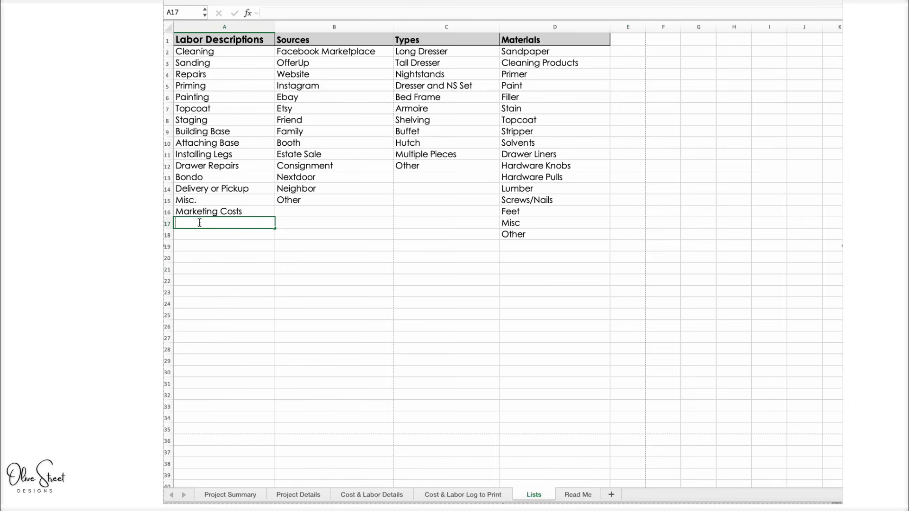
text(Install)
key(BackSpace)
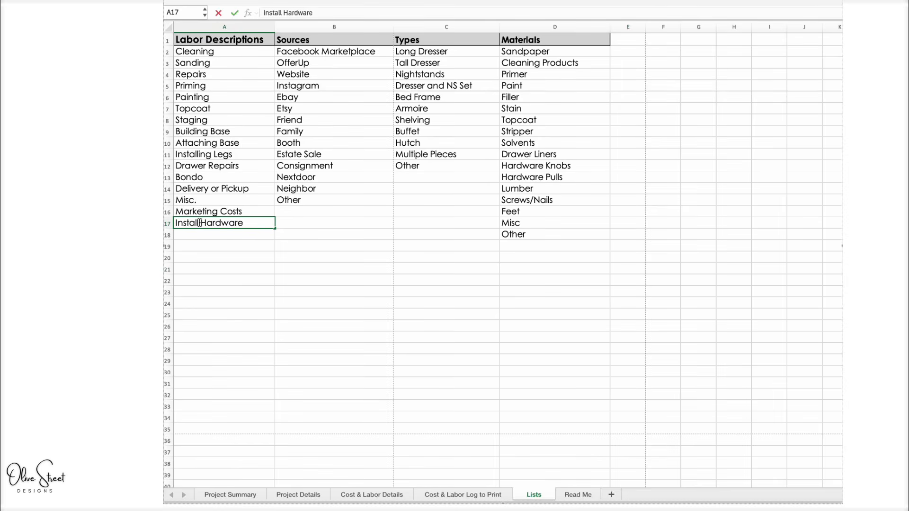
key(Return)
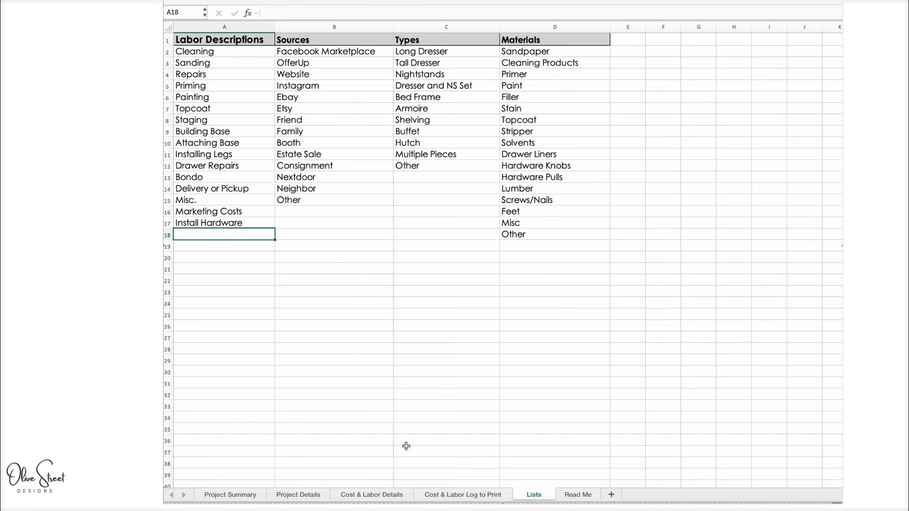
- Back on the Cost & Labor Details sheet, add Install Hardware as the labor task below Topcoat with 30 minutes
click(379, 495)
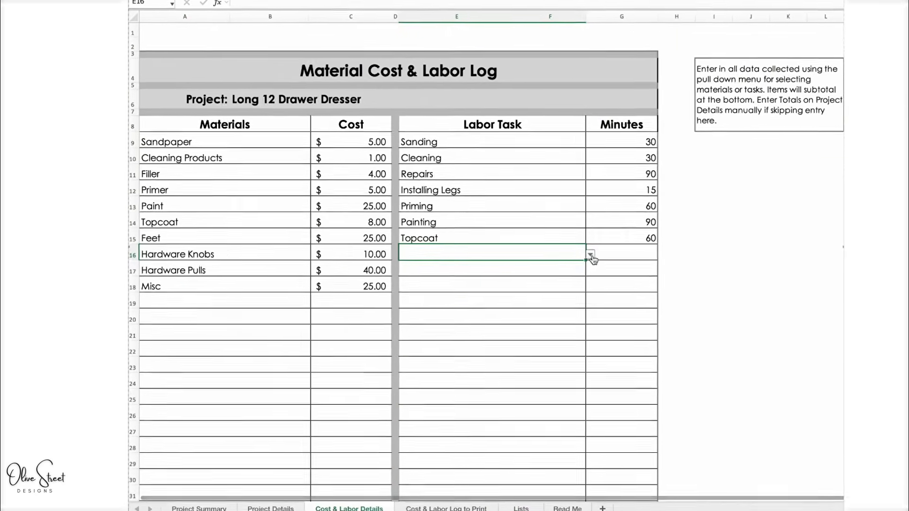
click(591, 257)
scroll(451, 310, down, 3)
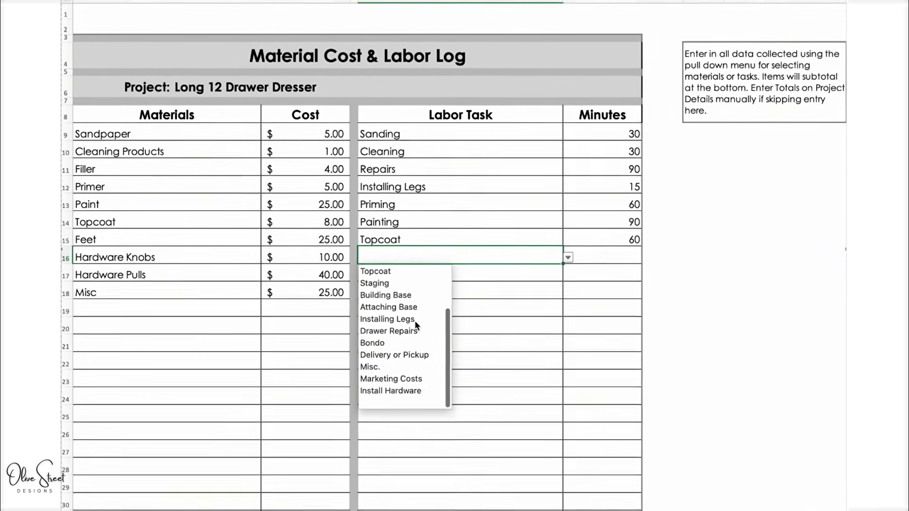
click(391, 392)
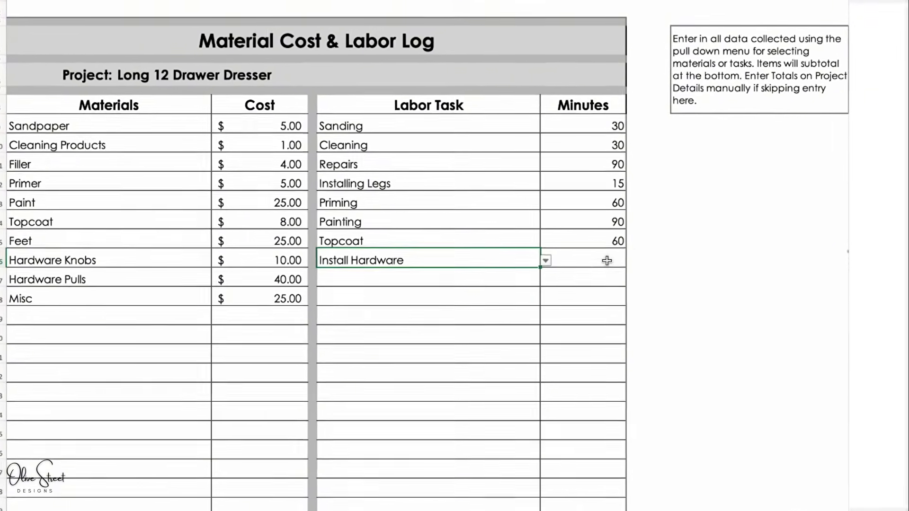
click(607, 260)
text(30)
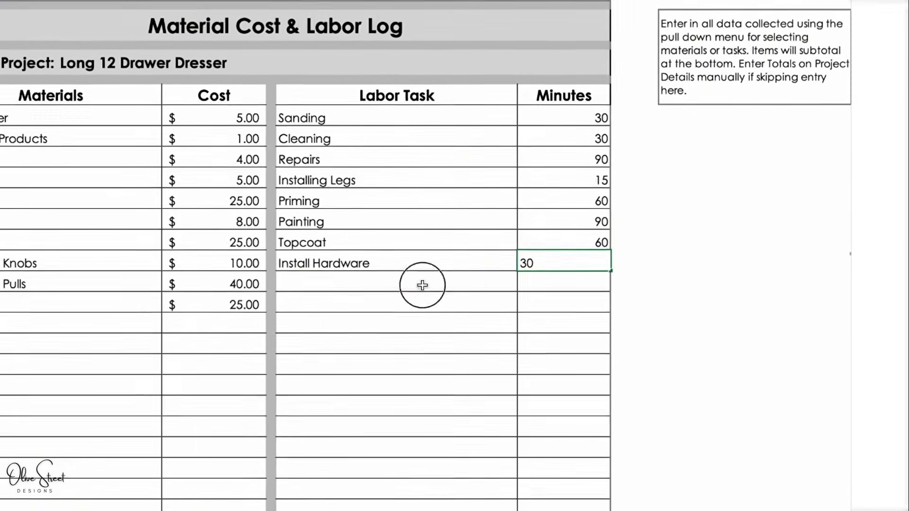
click(423, 285)
click(523, 284)
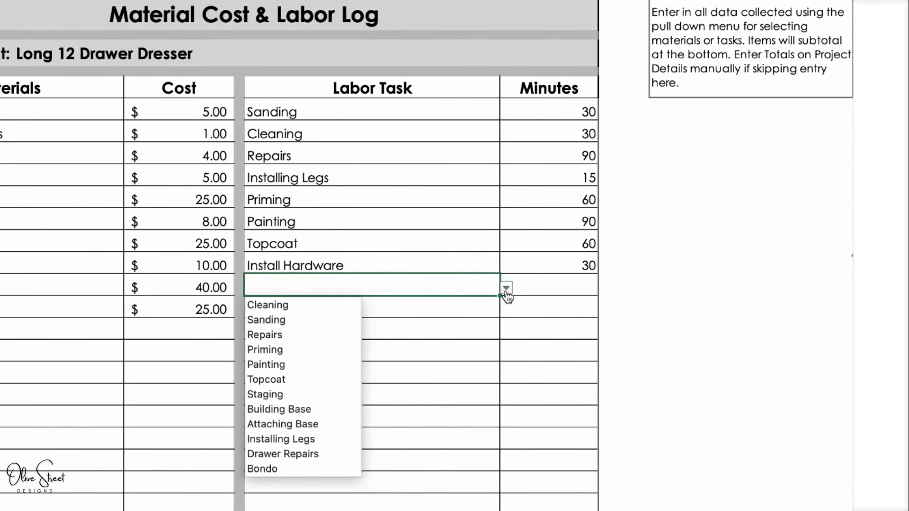
scroll(310, 448, down, 3)
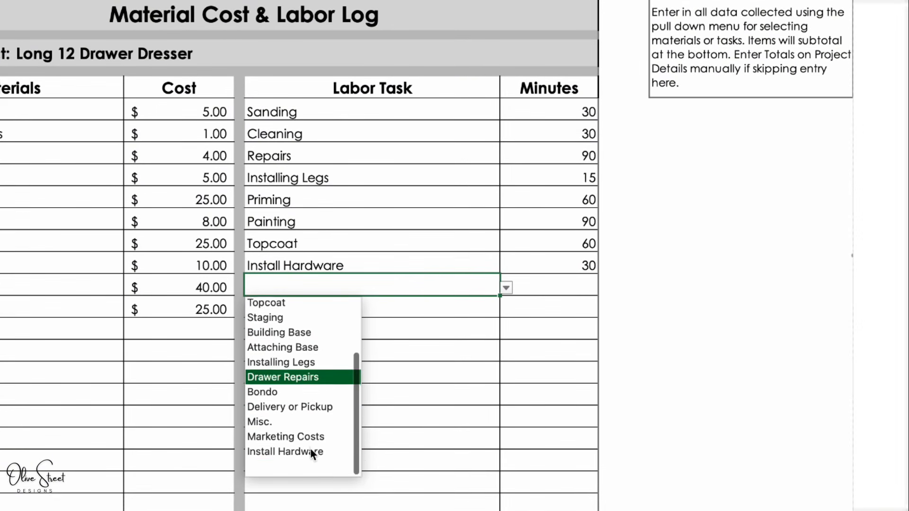
scroll(314, 426, up, 3)
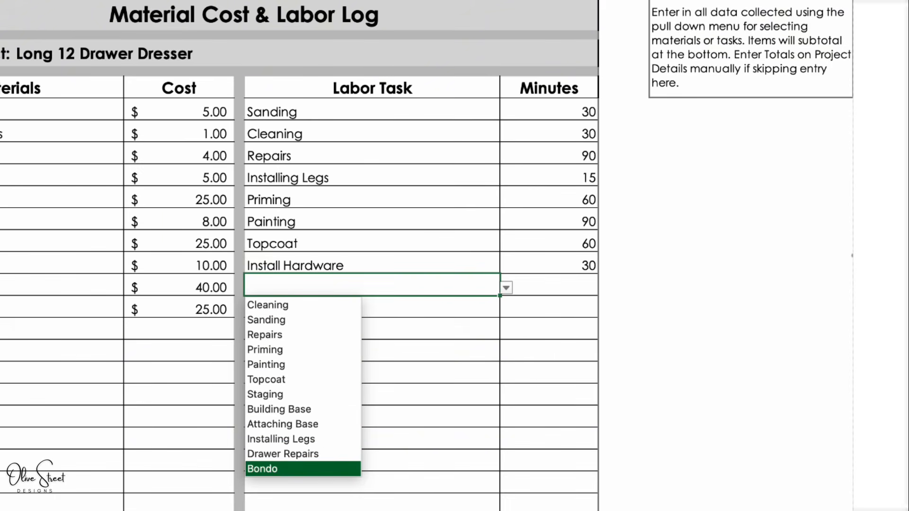
click(159, 439)
- Add Drawer Liners as the material below Misc with a cost of $20
click(61, 332)
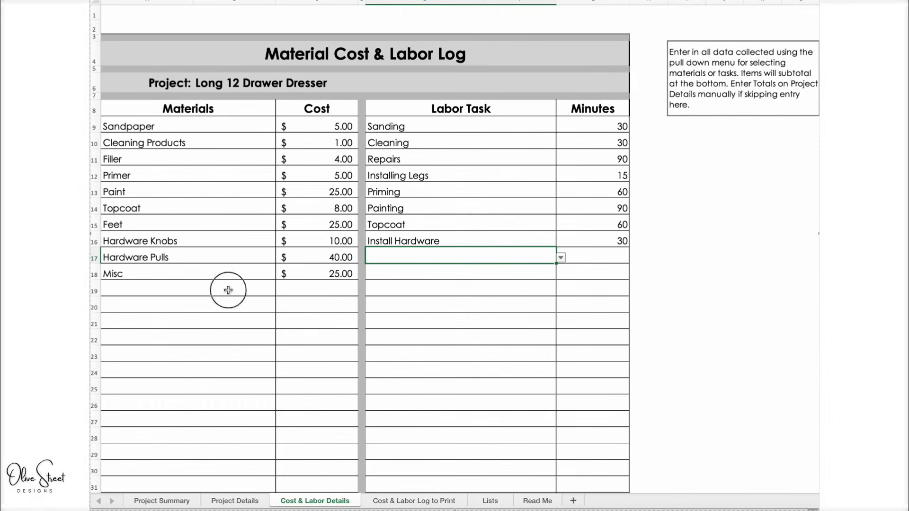
text(Drawer)
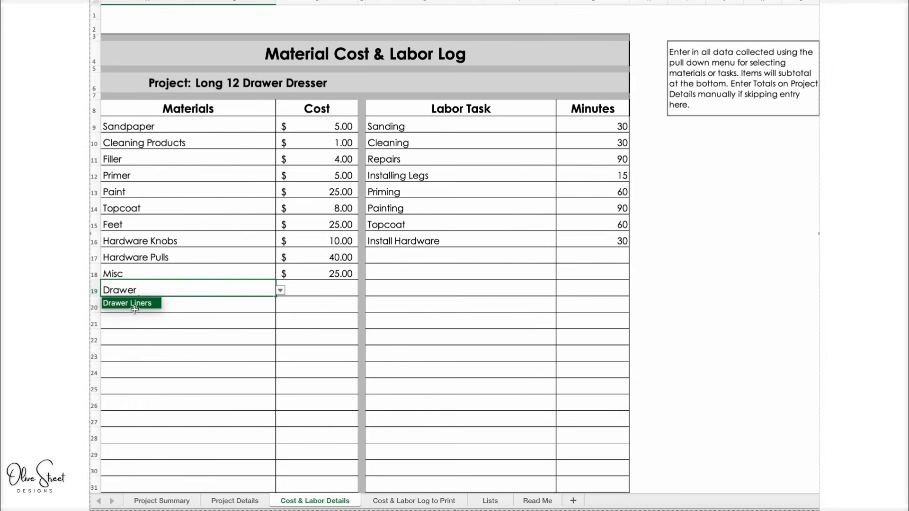
click(135, 309)
click(356, 288)
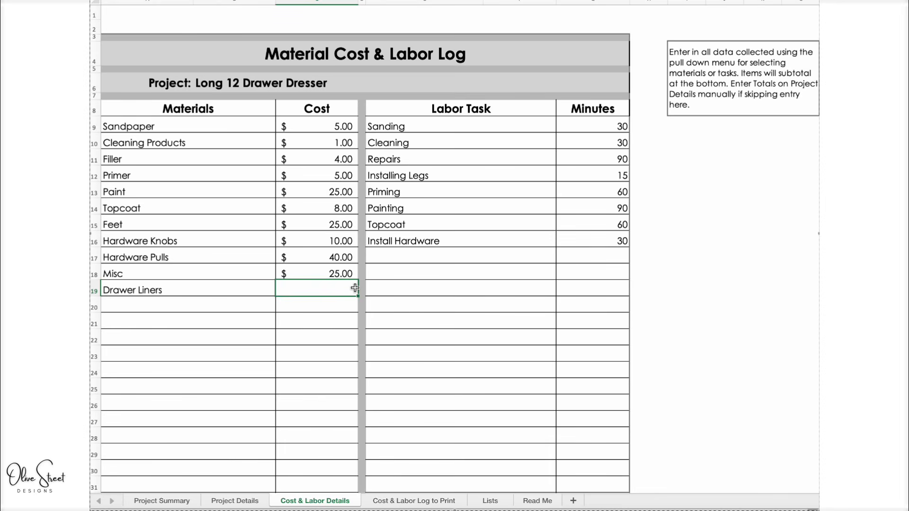
text(20)
key(Return)
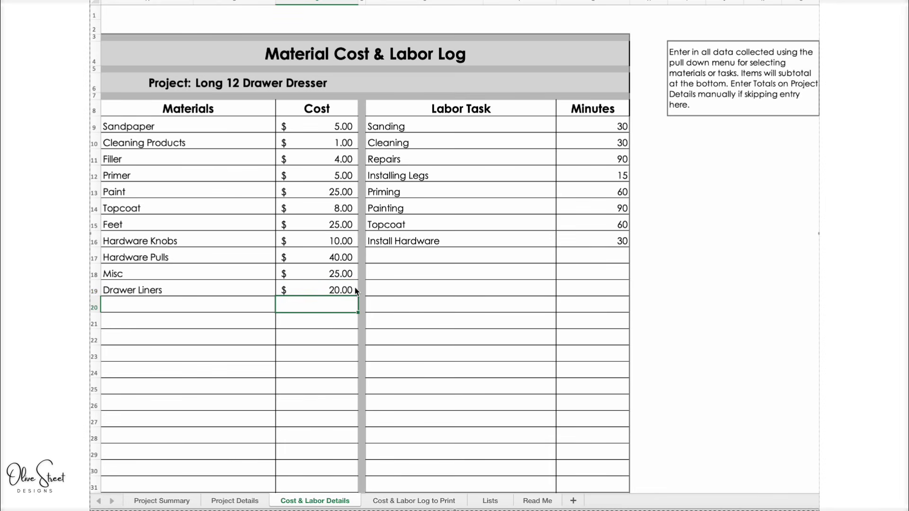
- Add Drawer Liners to the end of the Labor Descriptions column on the Lists sheet
click(421, 254)
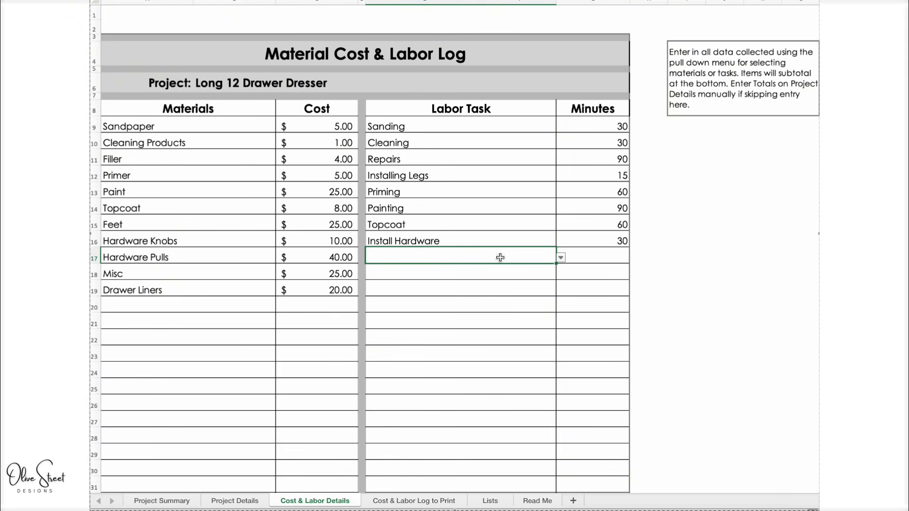
click(561, 257)
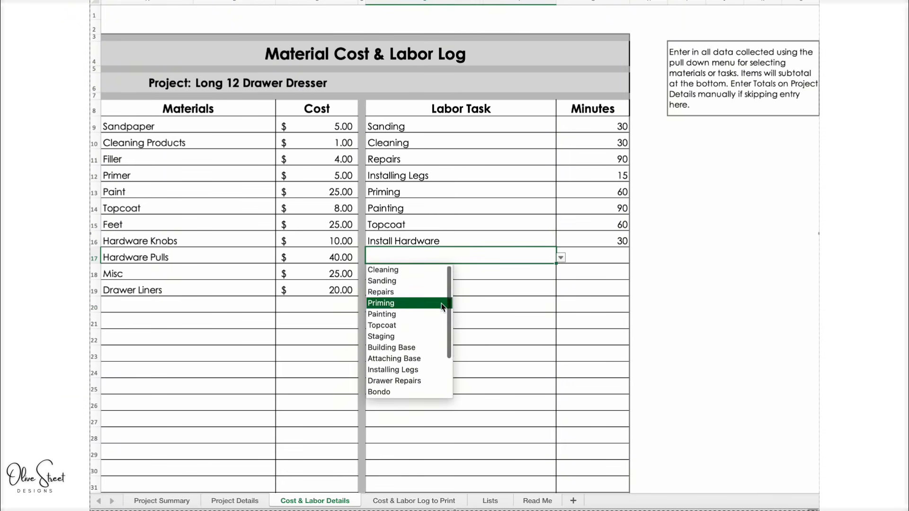
scroll(442, 307, down, 3)
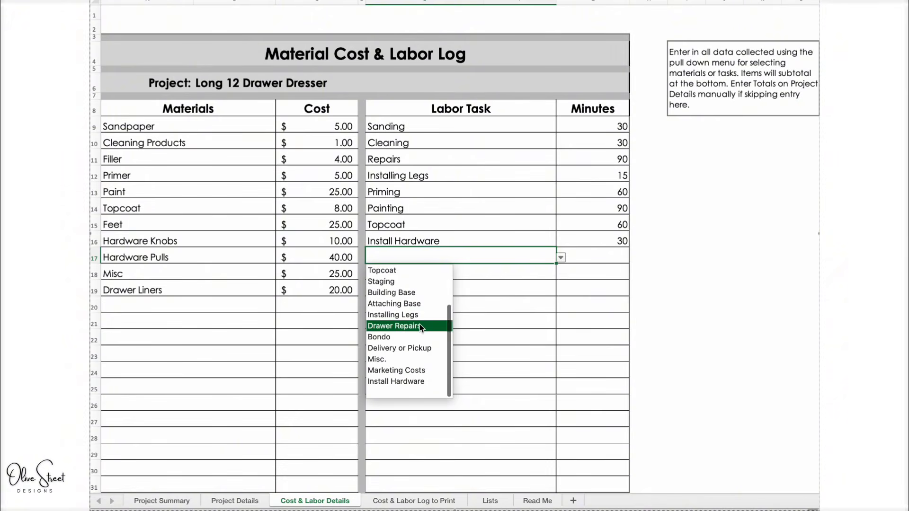
click(488, 505)
click(488, 504)
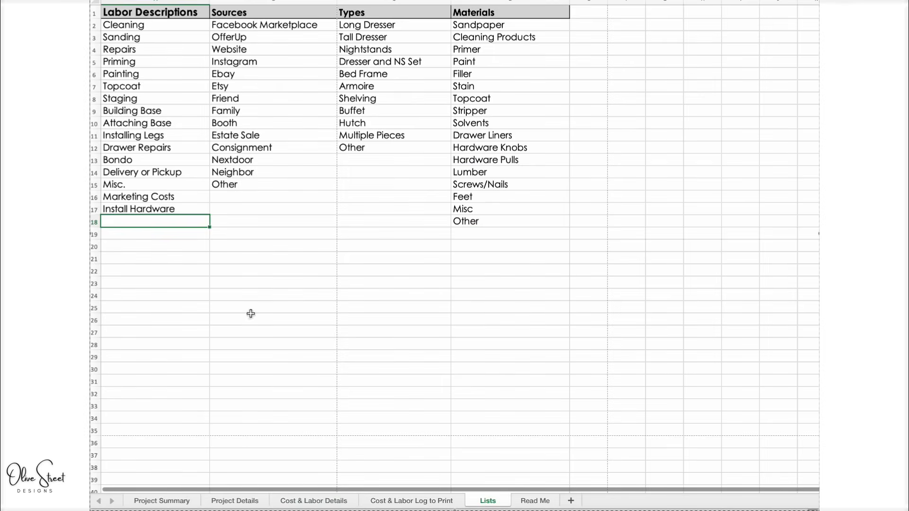
text(Drawer RepairsLiners)
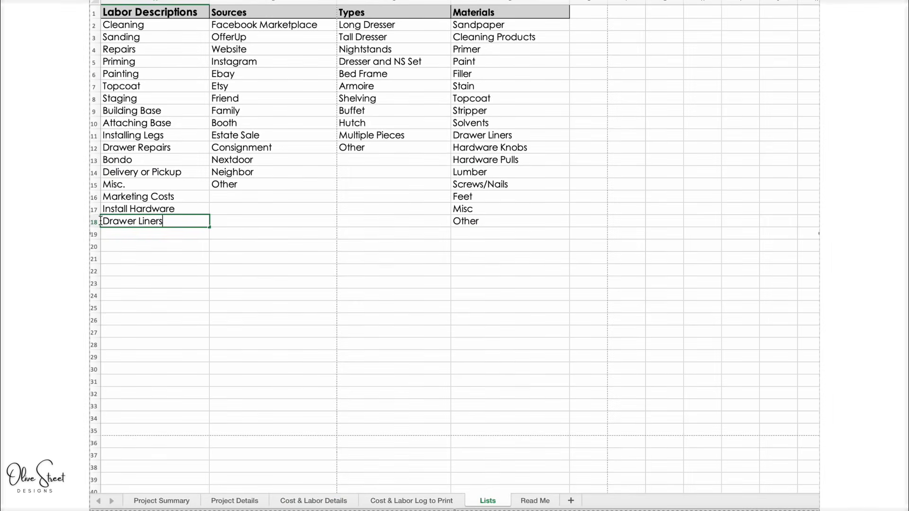
key(Return)
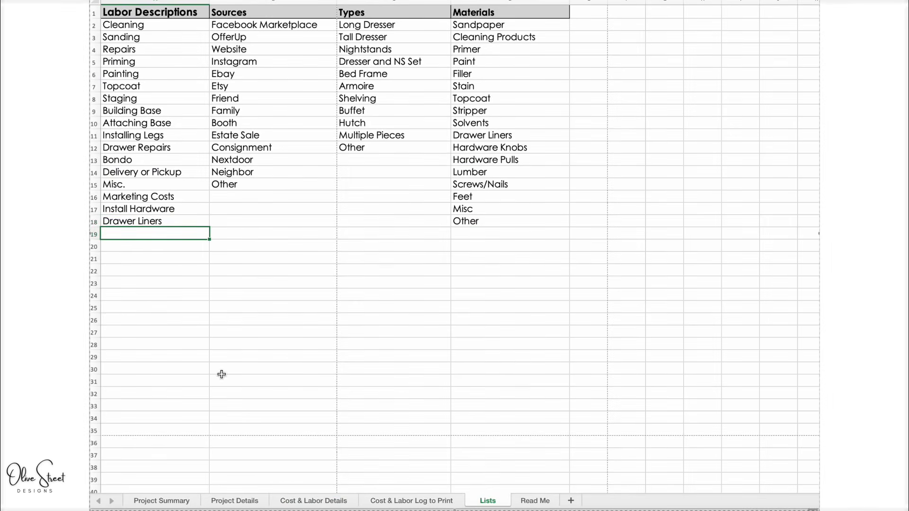
- Back on the Cost & Labor Details sheet, add Drawer Liners as the labor task below Install Hardware with 60 minutes
click(310, 502)
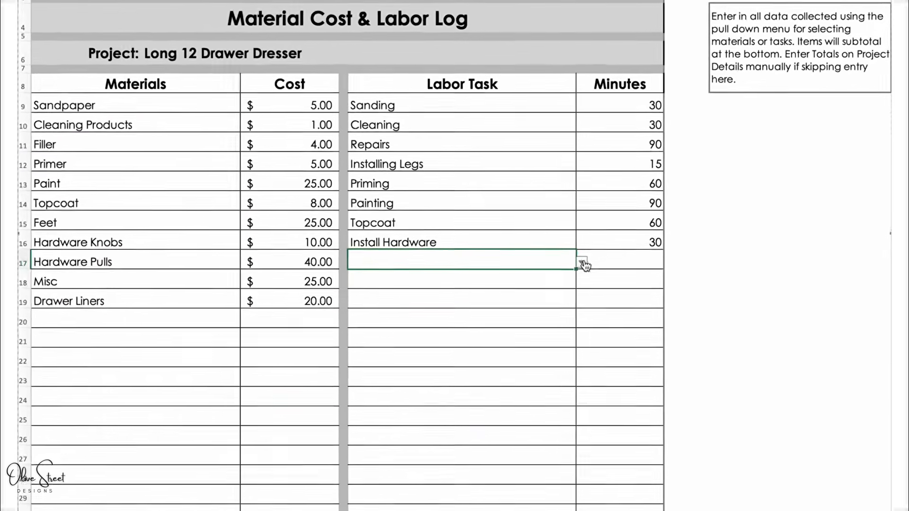
click(567, 259)
scroll(413, 328, down, 2)
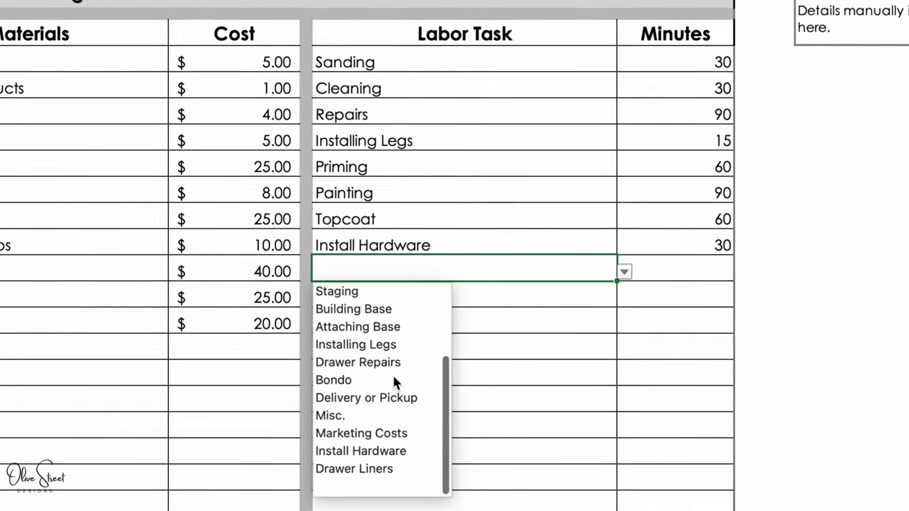
click(379, 469)
click(691, 263)
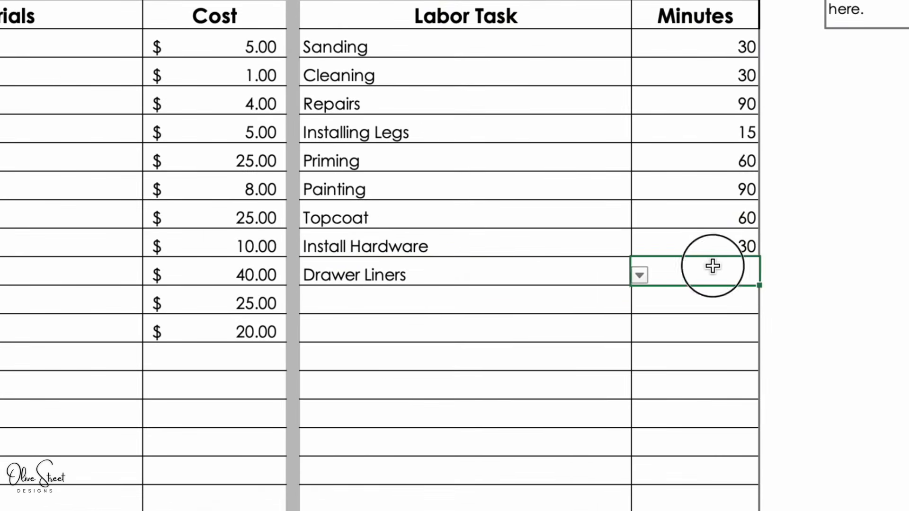
text(60)
key(Return)
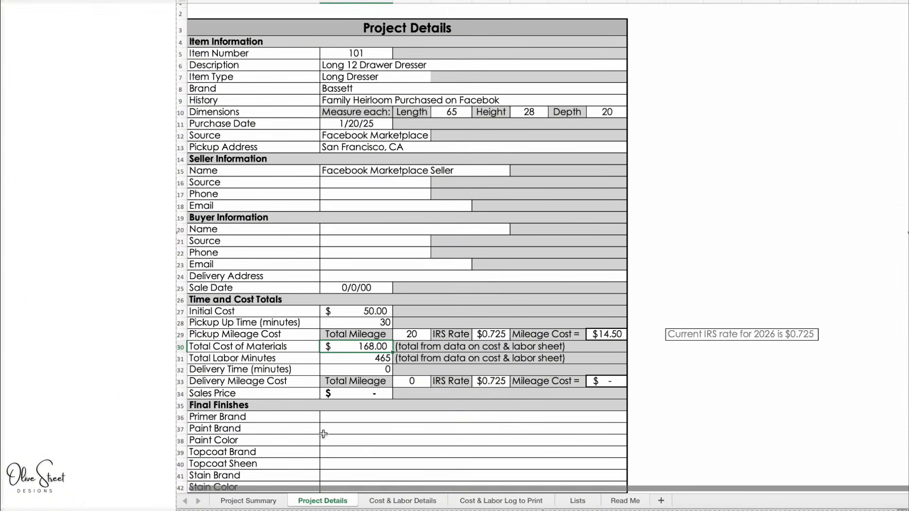
- Review the cost breakdown, profit analysis and charts on the Project Summary sheet
click(260, 502)
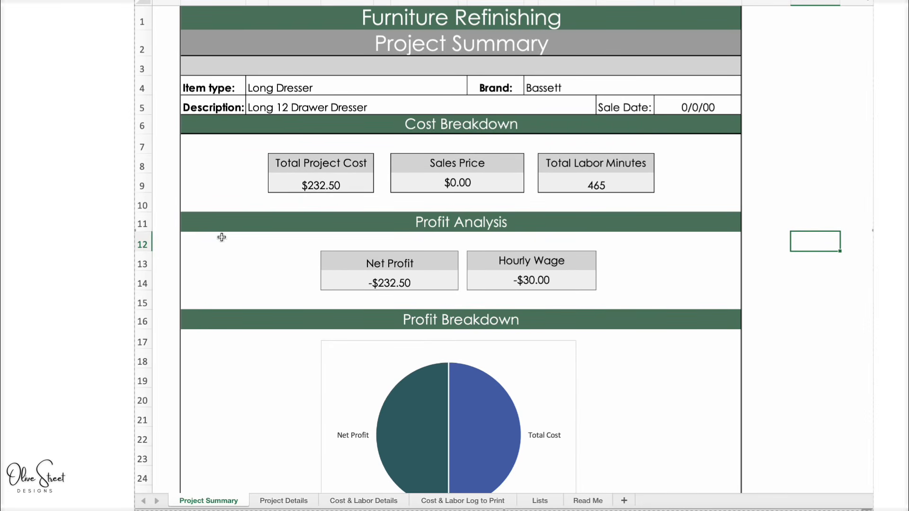
scroll(245, 268, down, 10)
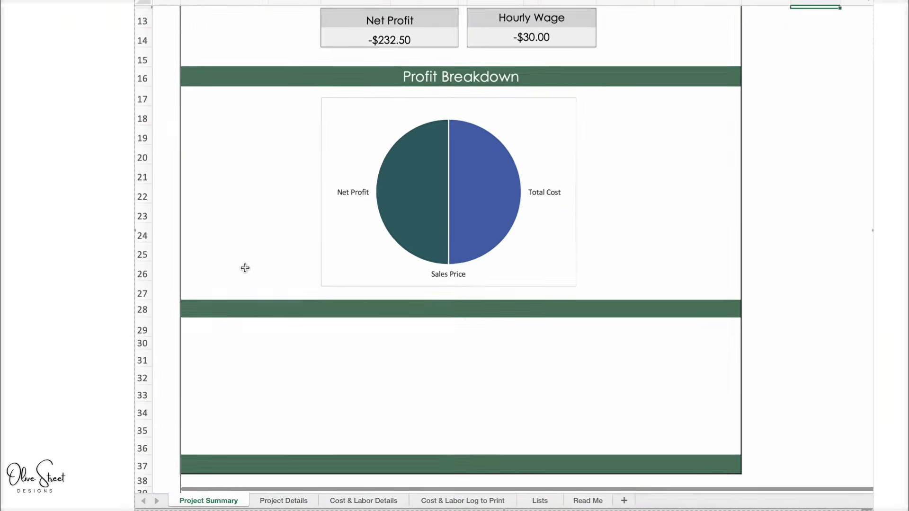
scroll(245, 268, down, 1)
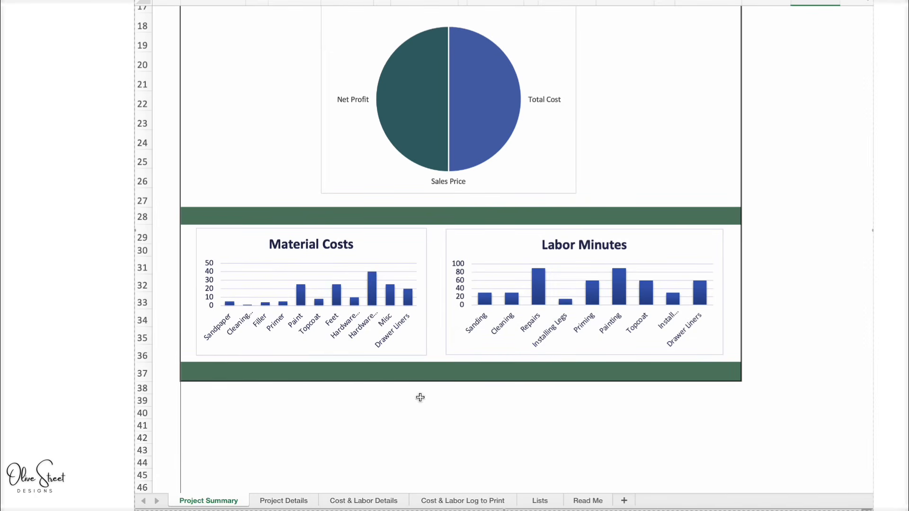
- Set the Sales Price on the Project Details sheet to 600 and check the effect on the Project Summary sheet
click(282, 501)
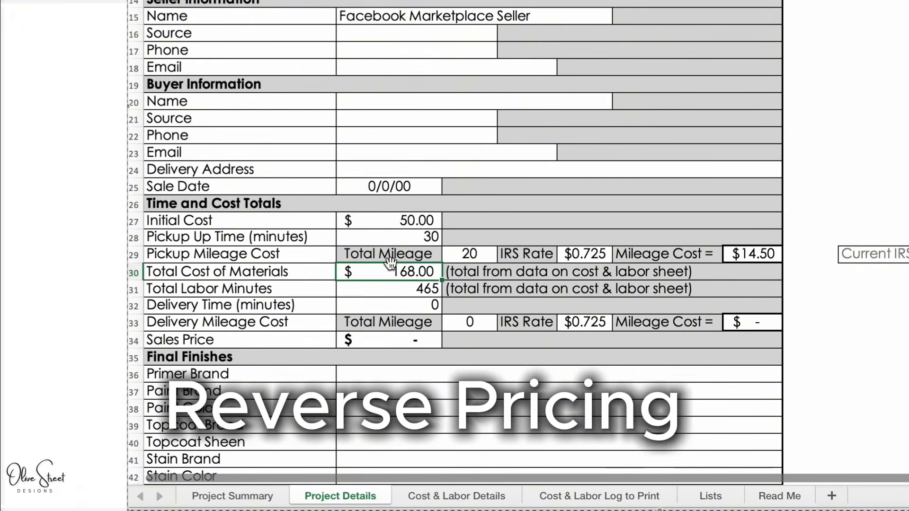
click(398, 341)
text(6)
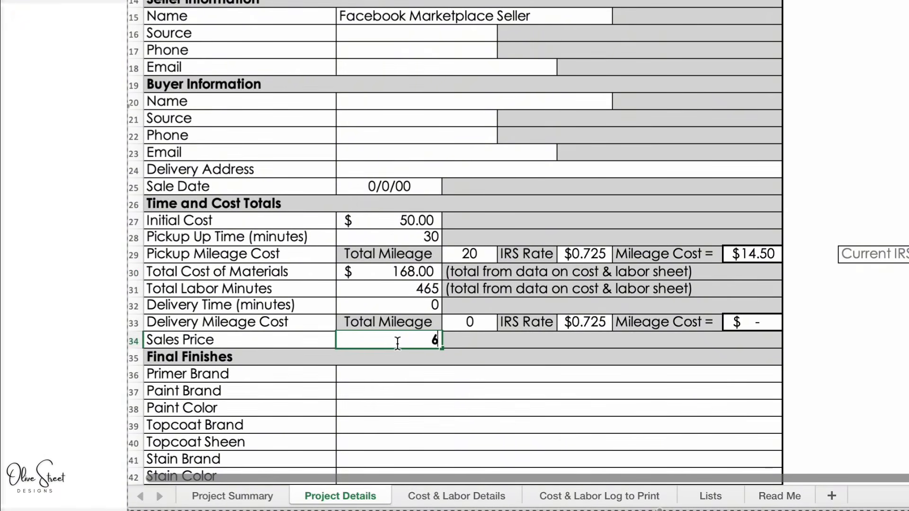
text(00)
key(Return)
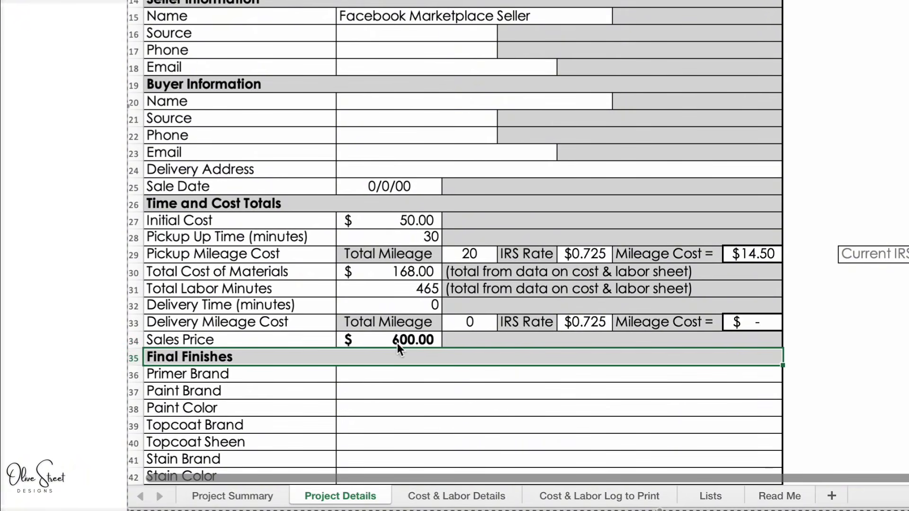
click(247, 497)
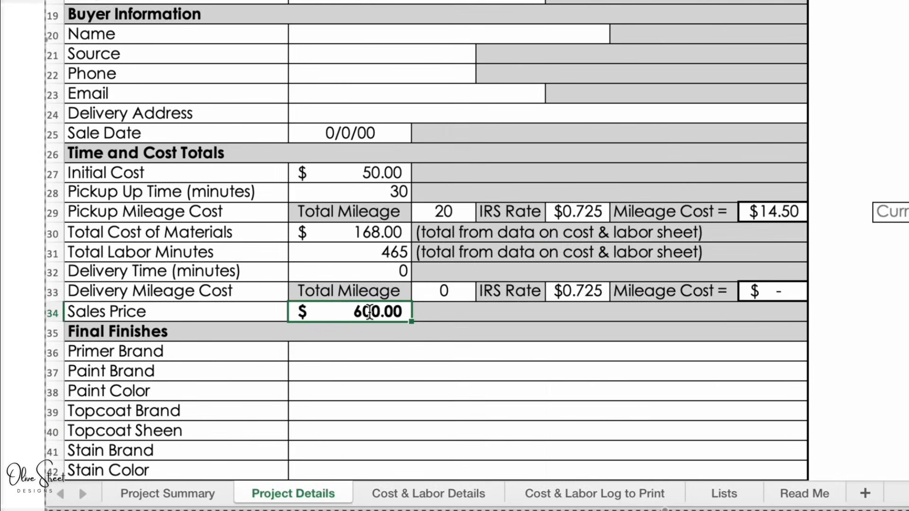
- Set the Sales Price on Project Details to 750 and check the profit and hourly wage on the Project Summary sheet
text(750)
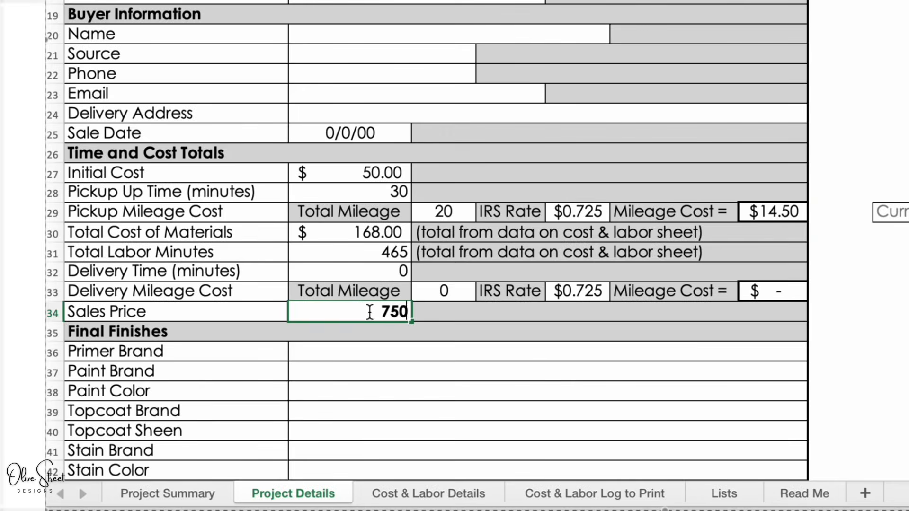
key(Return)
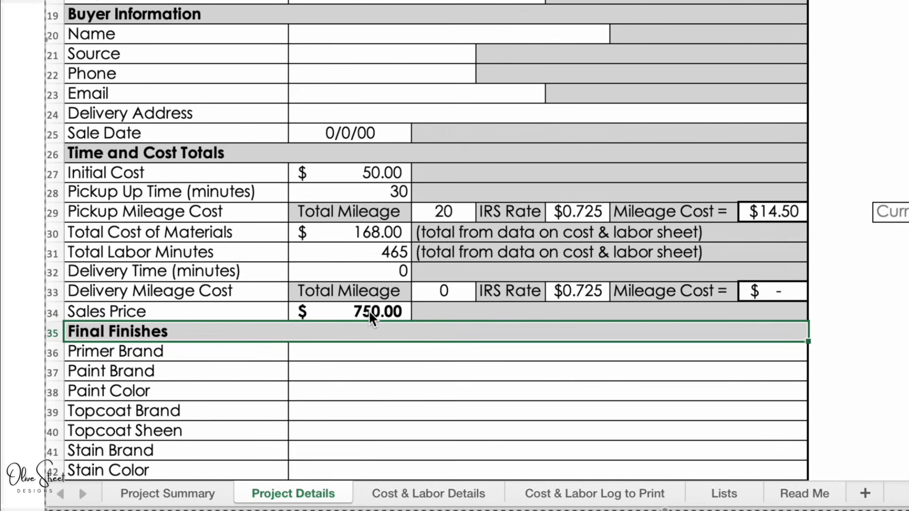
click(200, 493)
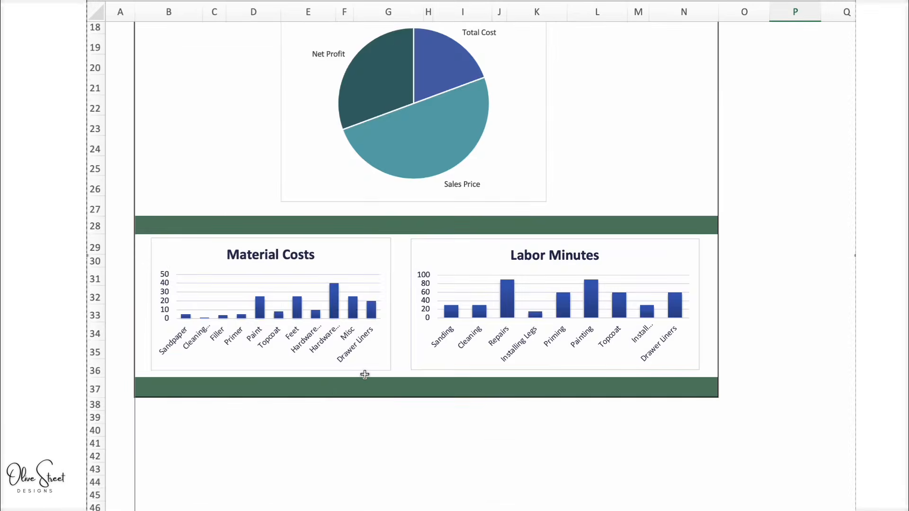
scroll(360, 356, up, 5)
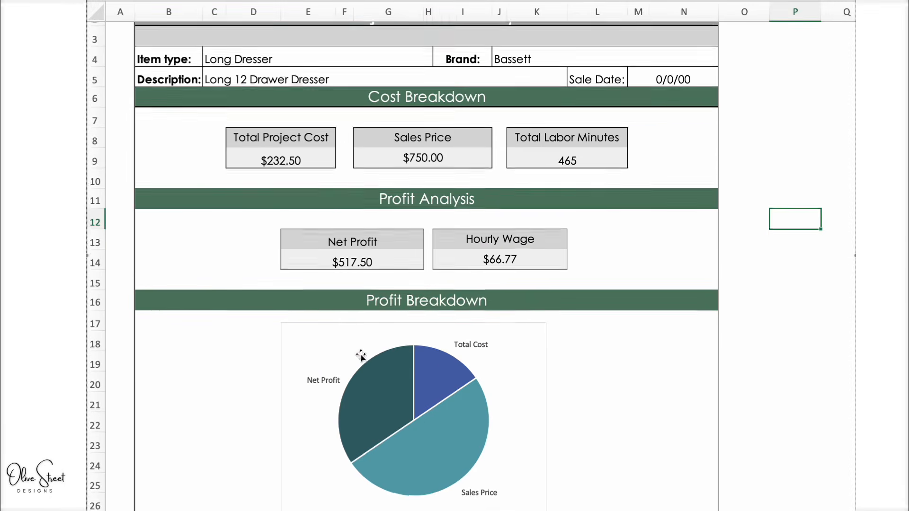
scroll(361, 356, up, 1)
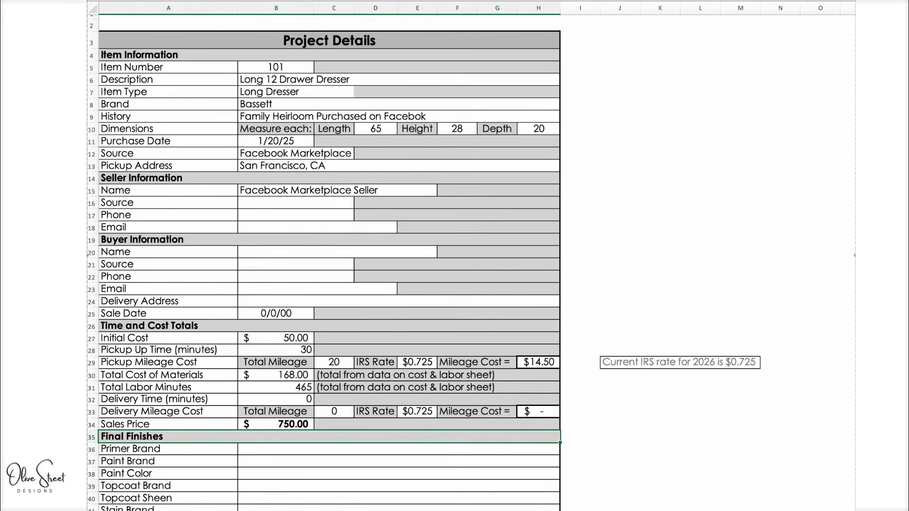
- Set the Sales Price on the Project Details sheet to 450
click(276, 424)
text(450)
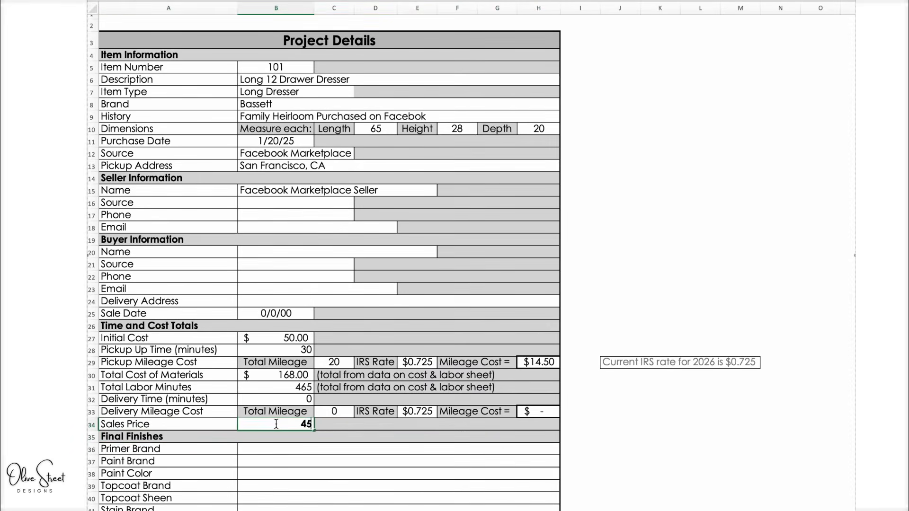
key(Return)
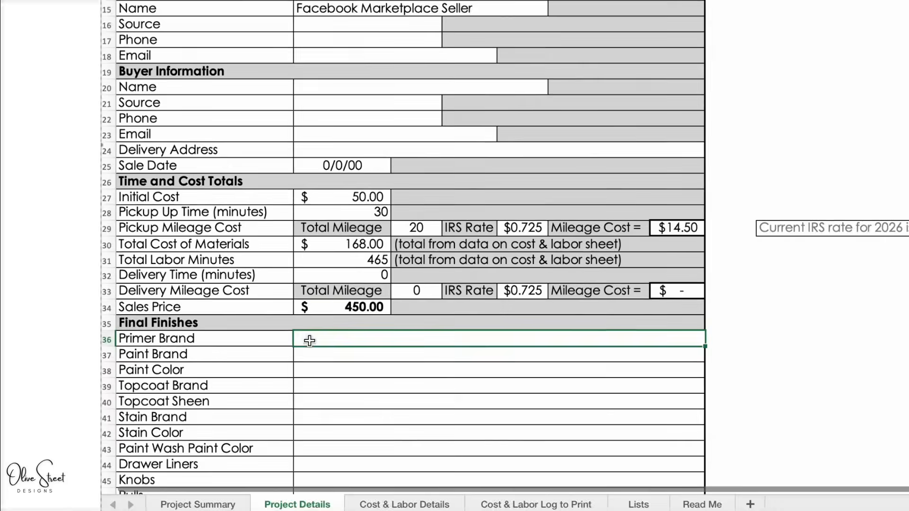
- Under Final Finishes, enter Stix Primer as the Primer Brand and Farmhouse Evolution as the Paint Brand
text(S)
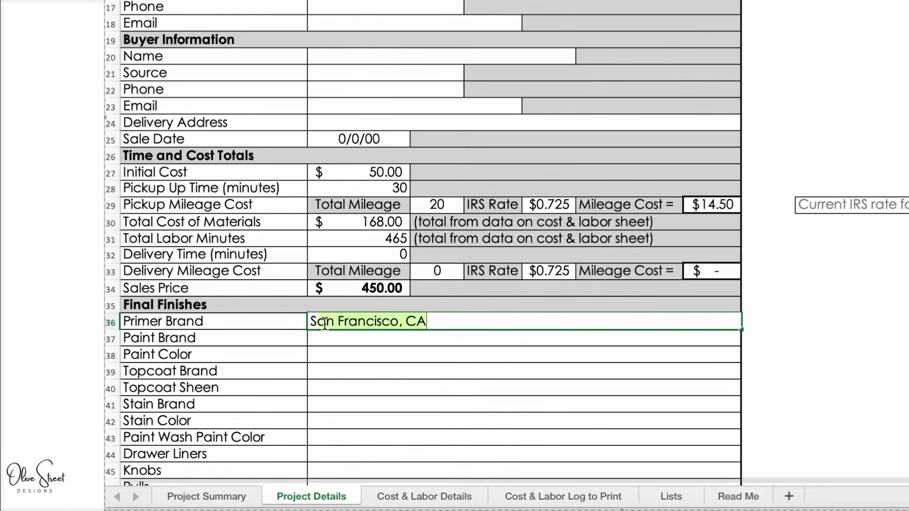
text(tix Primer)
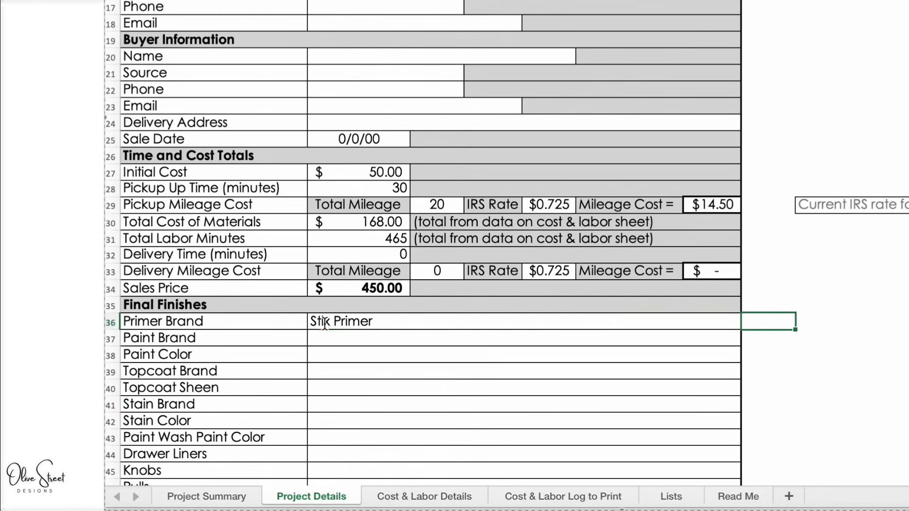
click(329, 338)
text(Farmhouse)
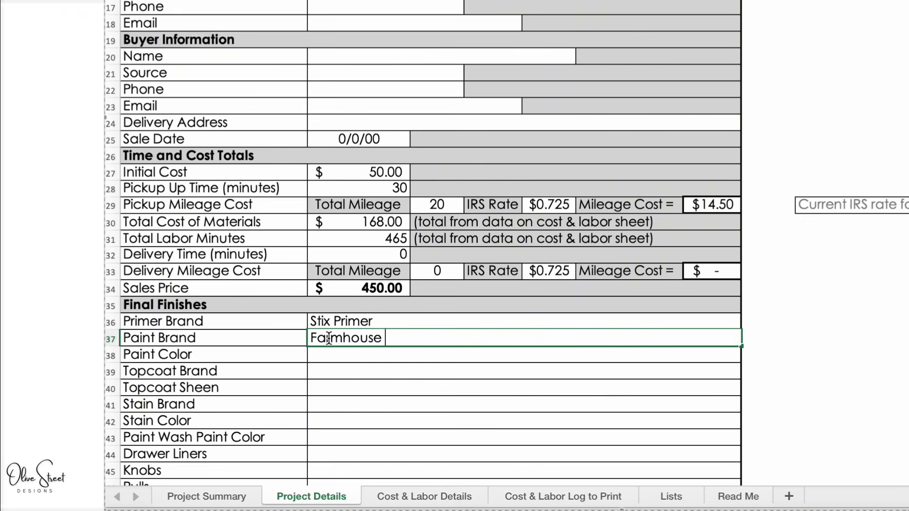
text( Evolution)
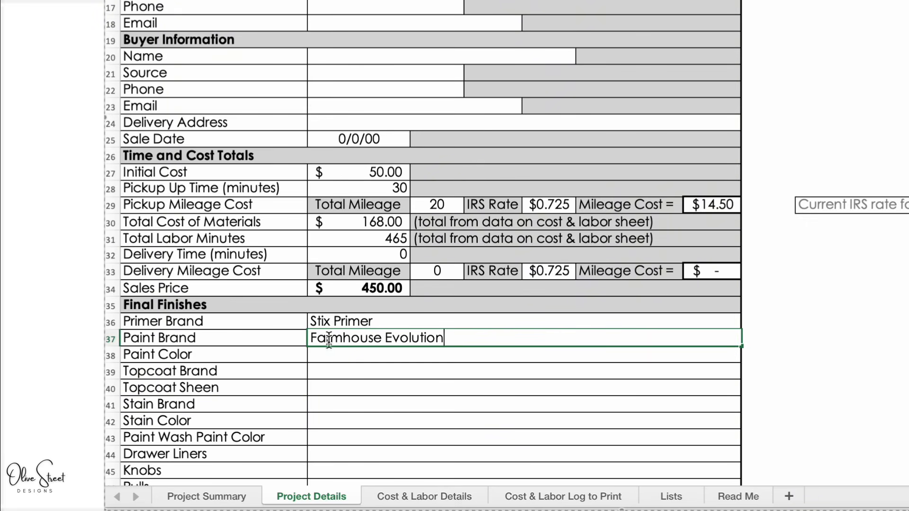
- Enter Bohld Black as the Paint Color under Final Finishes
click(329, 355)
text(Bohl)
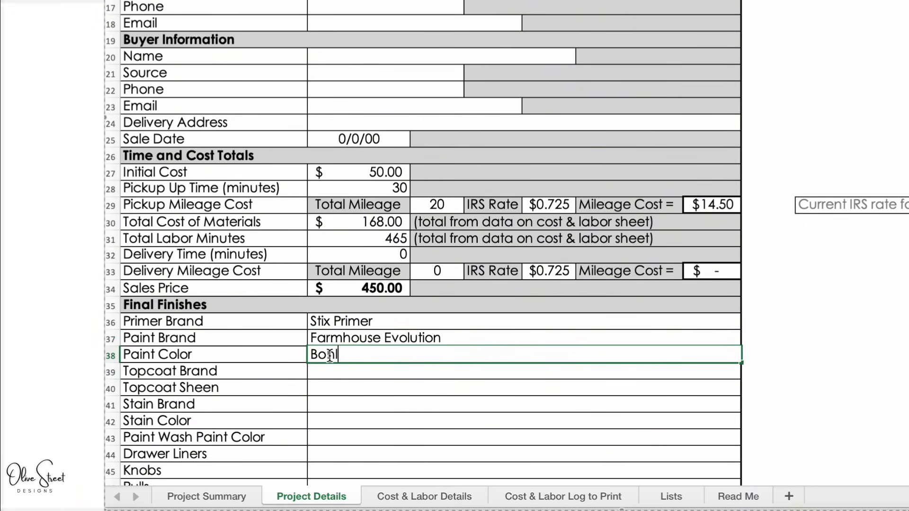
text(d Black)
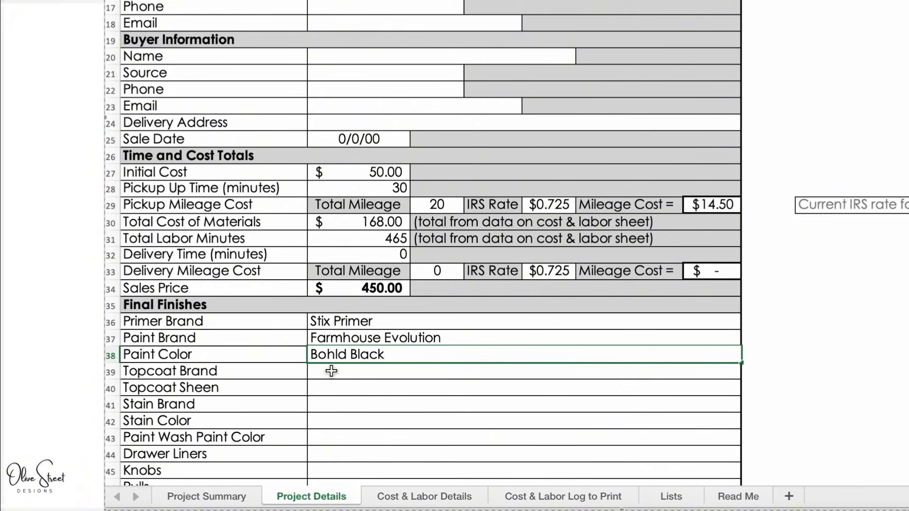
- Enter General Finishes as the Topcoat Brand and Flat as the Topcoat Sheen
click(329, 370)
text(General F)
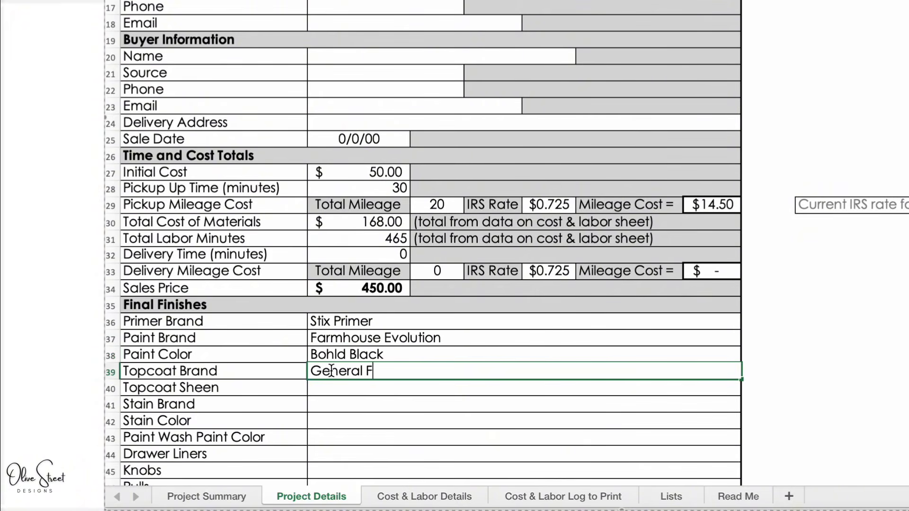
text(insihes)
key(BackSpace)
key(BackSpace)
key(BackSpace)
text(shes)
click(330, 387)
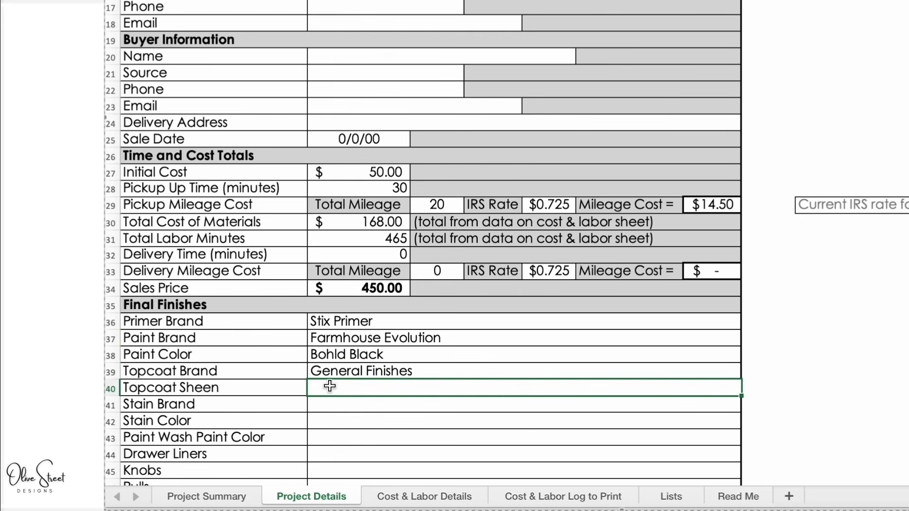
text(Flat)
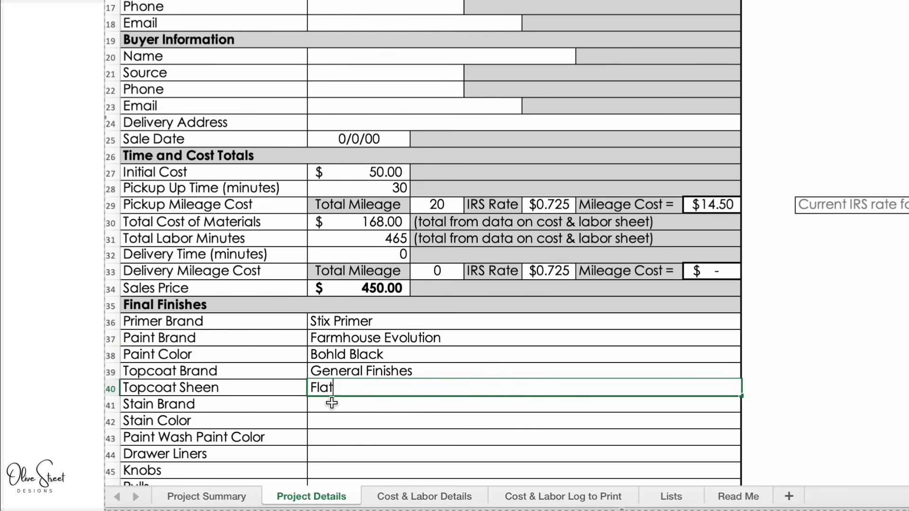
- Enter Jiff Diff Watercolor for the Drawer Liners, leaving the stain and paint wash rows blank
click(331, 410)
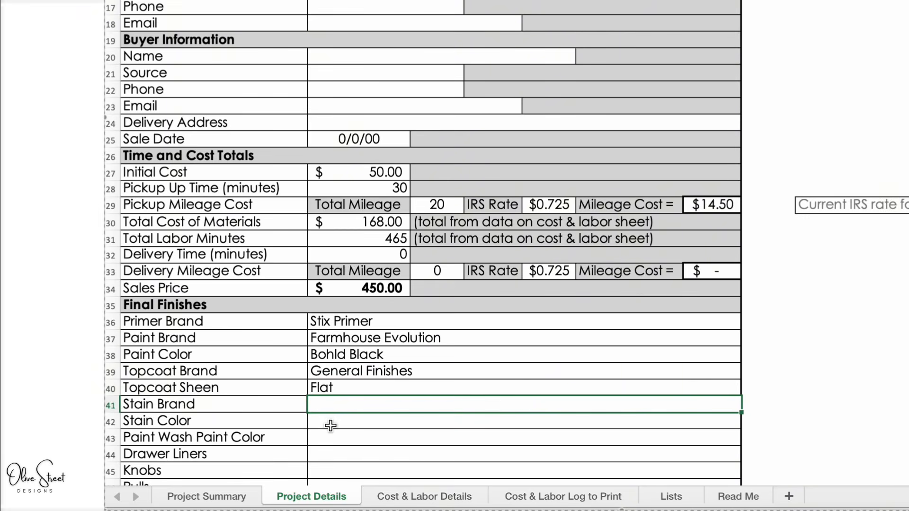
scroll(330, 416, down, 2)
click(332, 374)
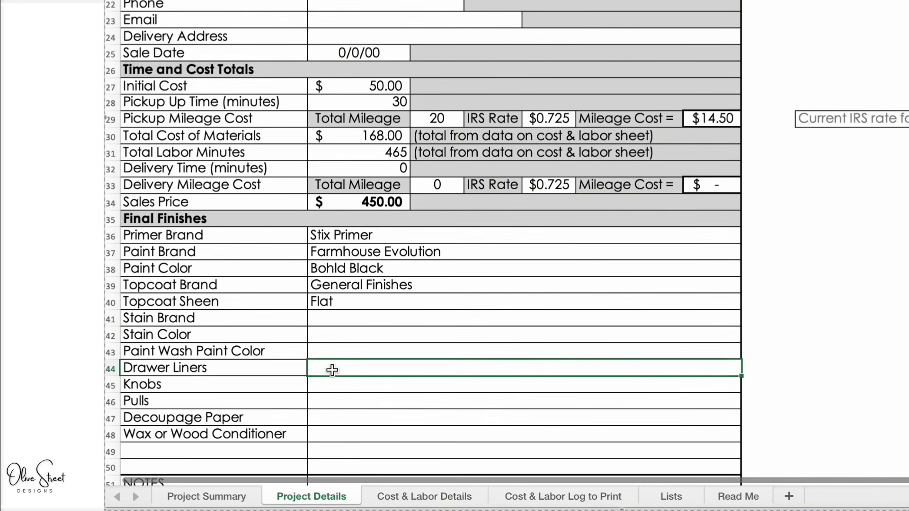
text(Jiff)
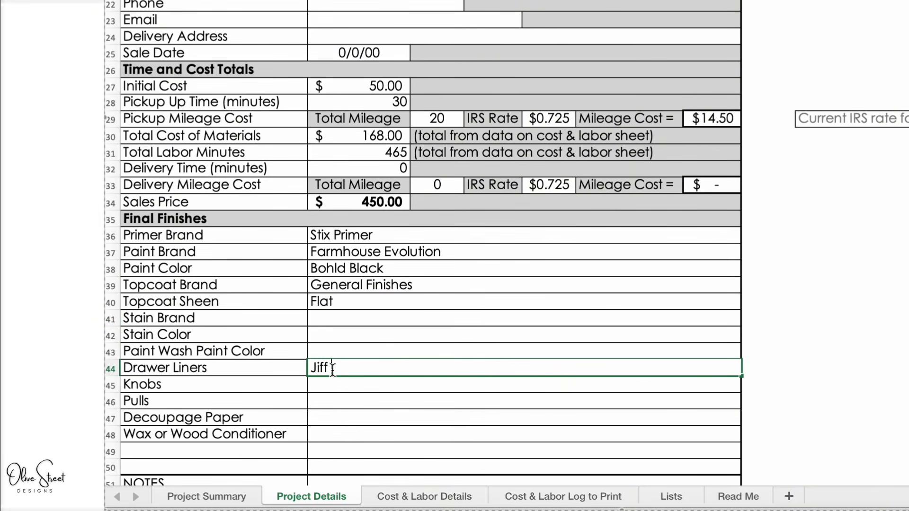
text( Diff Watercolor)
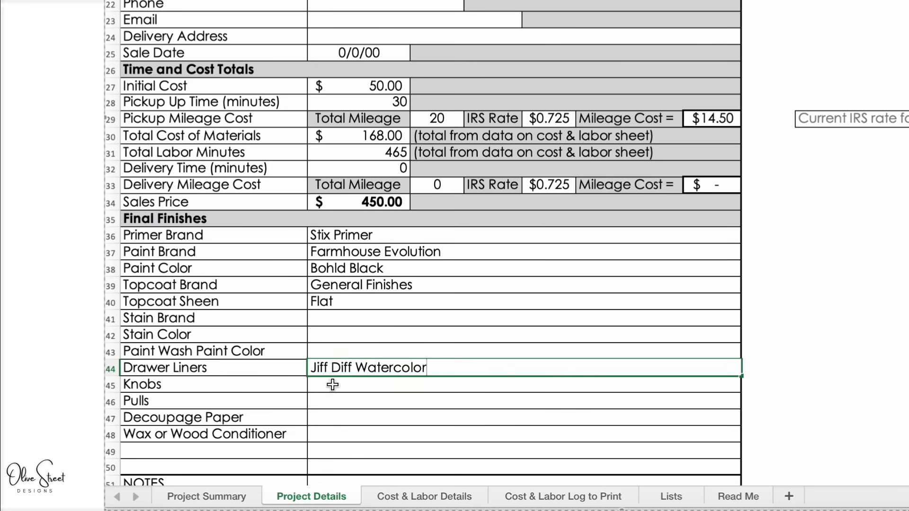
- Enter Round Champagne Gold for the Knobs and Long gooKi champagne gold for the Pulls
click(332, 386)
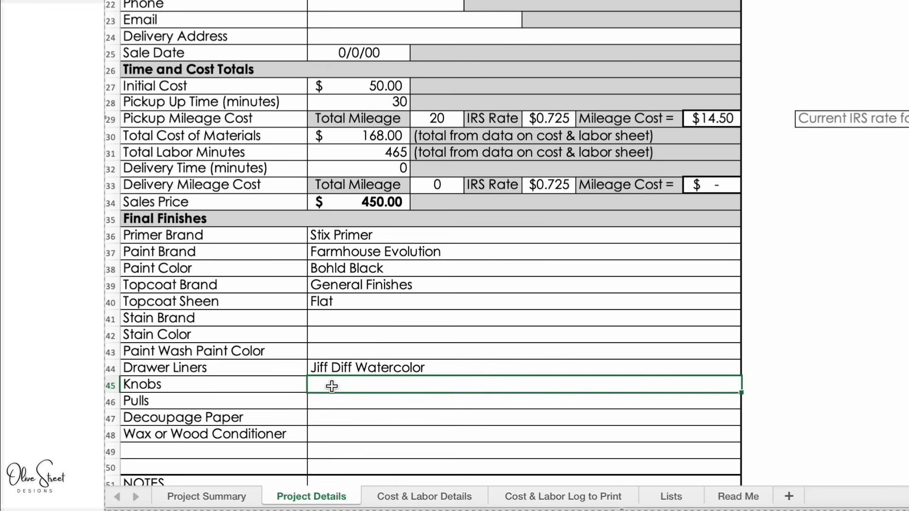
double_click(331, 386)
text(Round Champagne Gold)
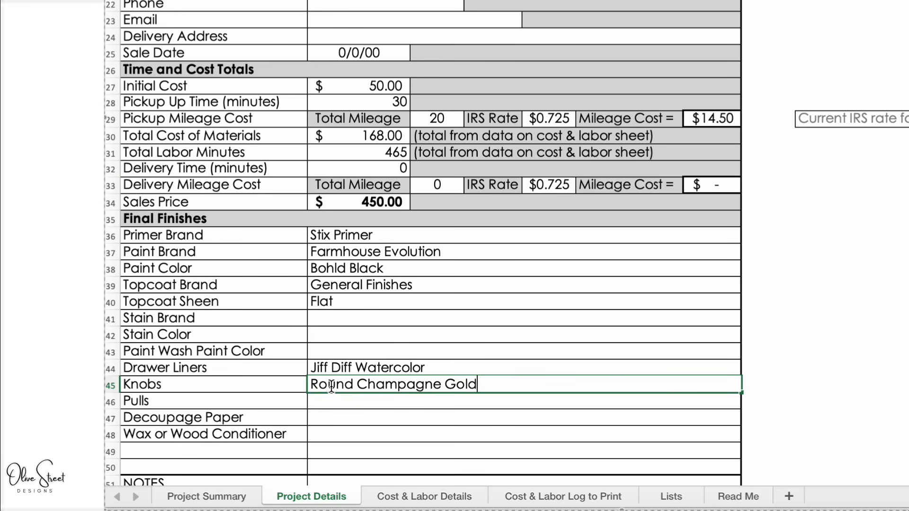
click(330, 400)
text(Lo)
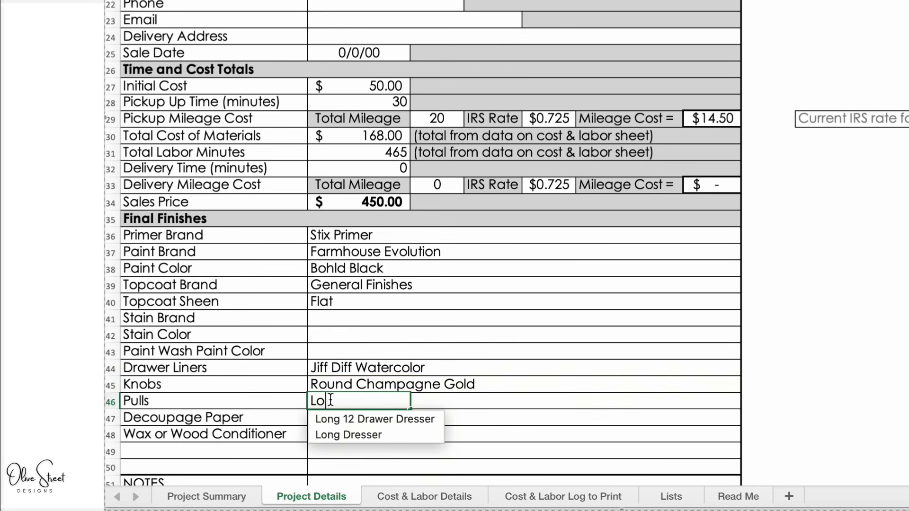
text(ng gooKi)
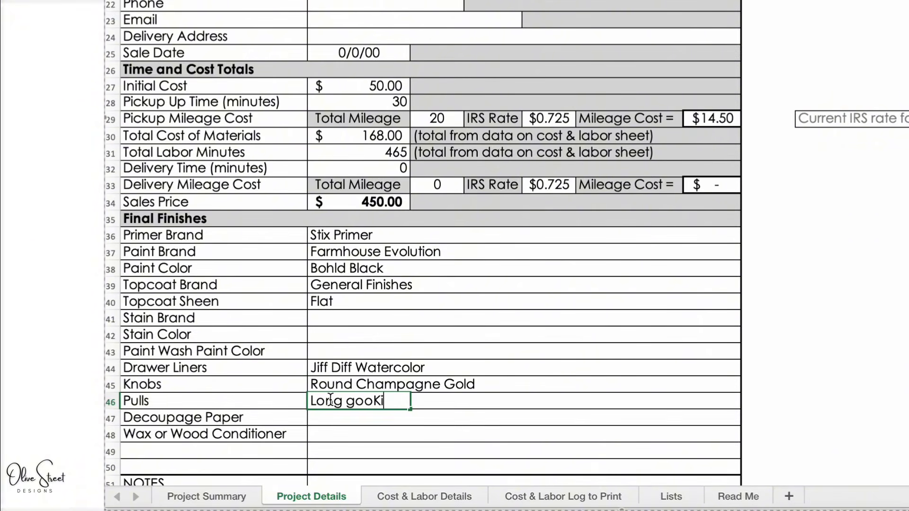
text( champagne)
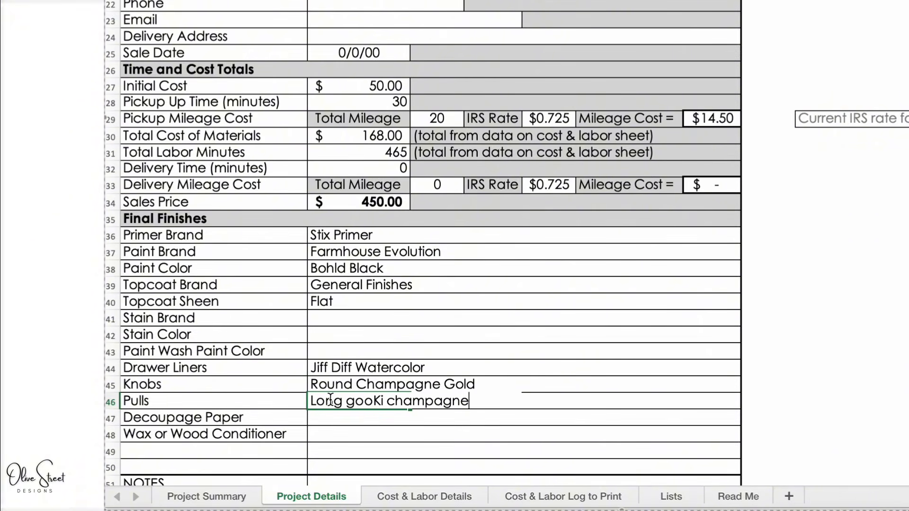
text( gold)
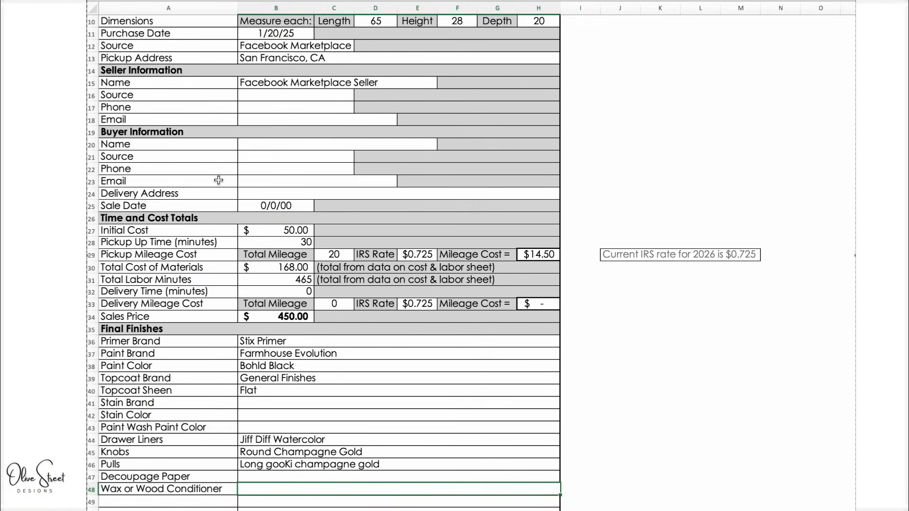
- Add the note "Buyer given touch up paint kit" in the first row under NOTES
scroll(222, 341, down, 2)
click(233, 449)
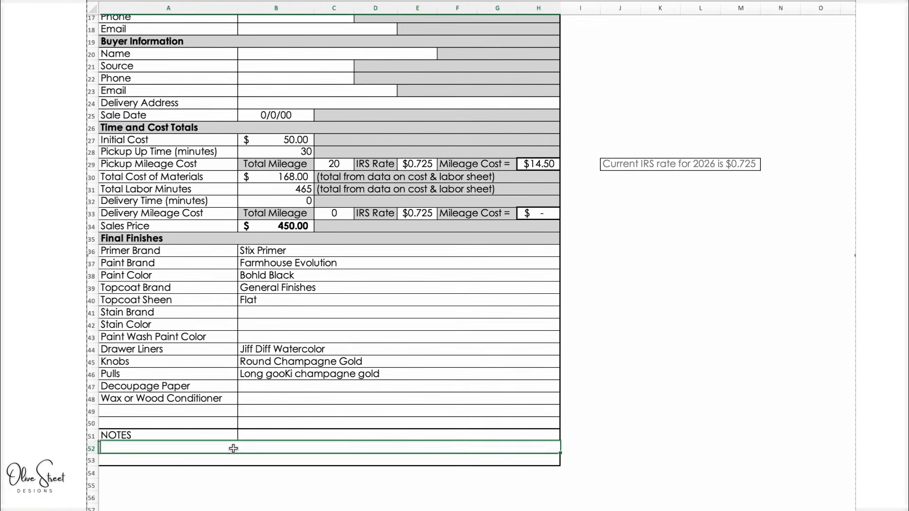
text(Buyer given touch up paint kit)
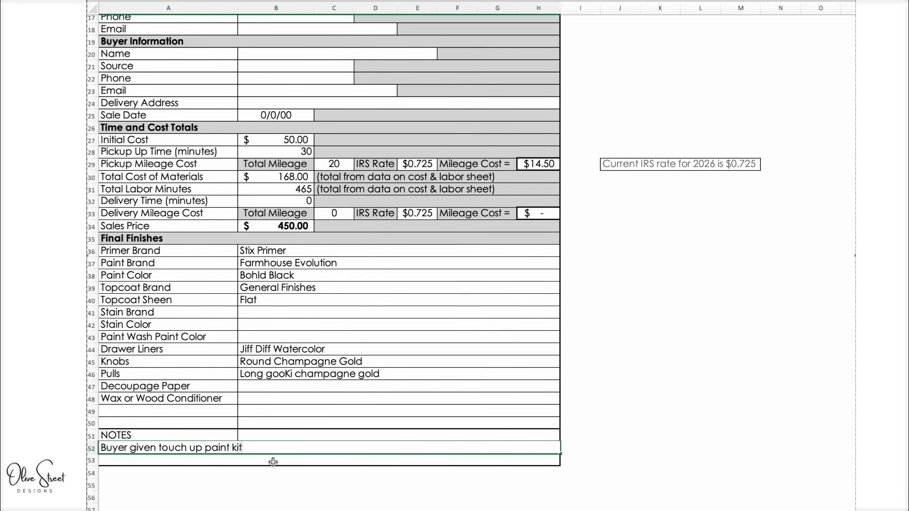
key(Return)
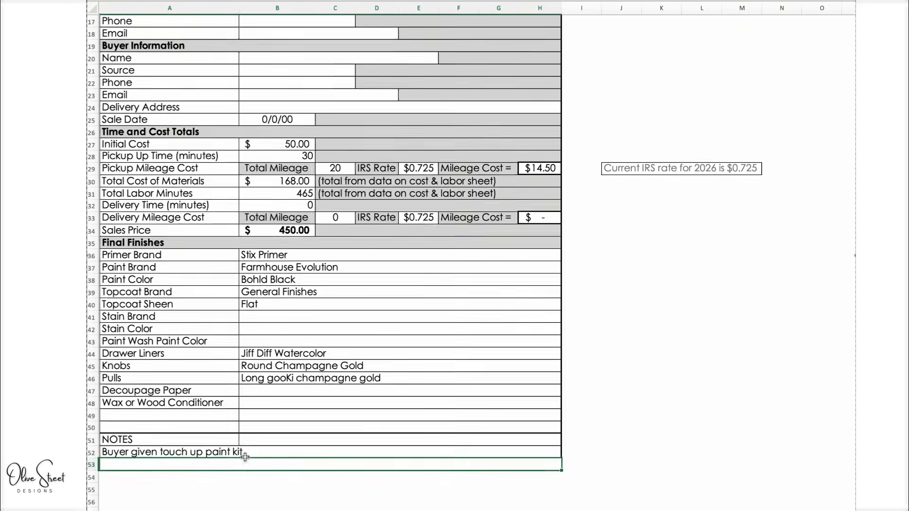
- Set the Sales Price on the Project Details sheet to 700 and review the profit and hourly wage on the Project Summary sheet
scroll(245, 456, up, 5)
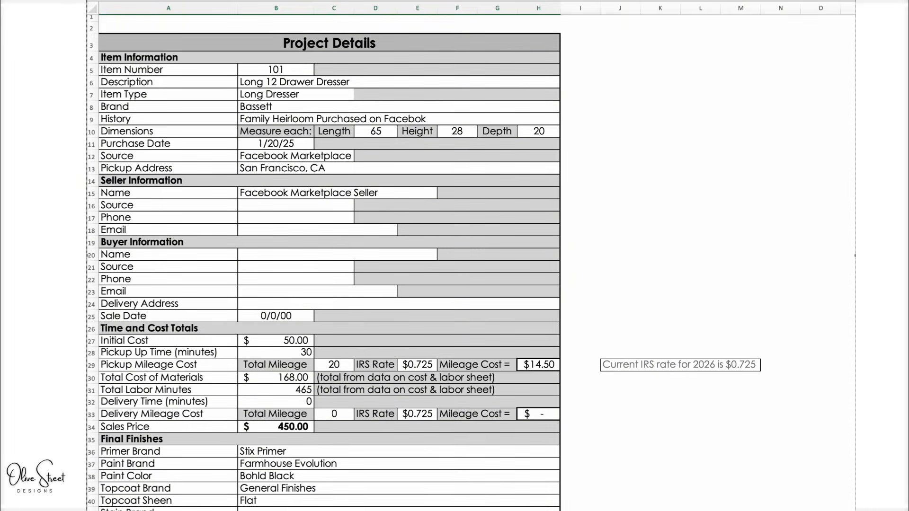
key(ctrl+Page_Down)
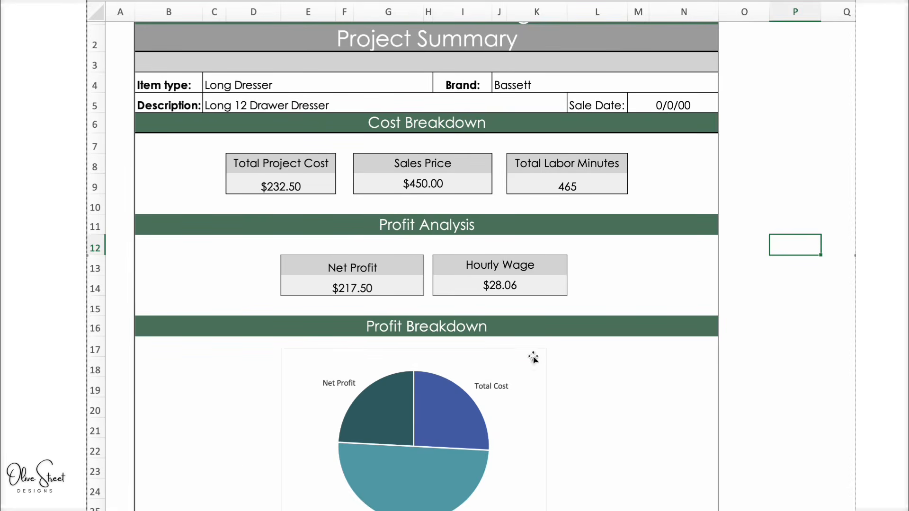
click(617, 363)
scroll(618, 363, down, 1)
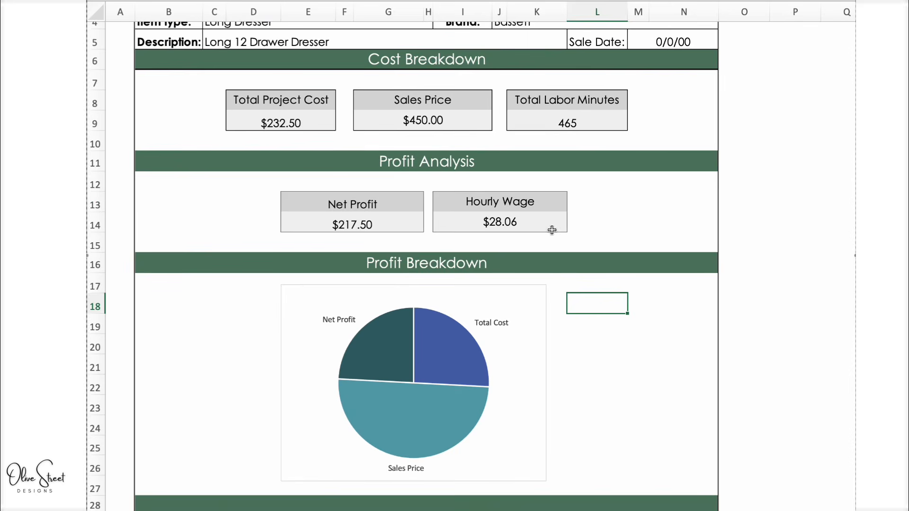
click(447, 122)
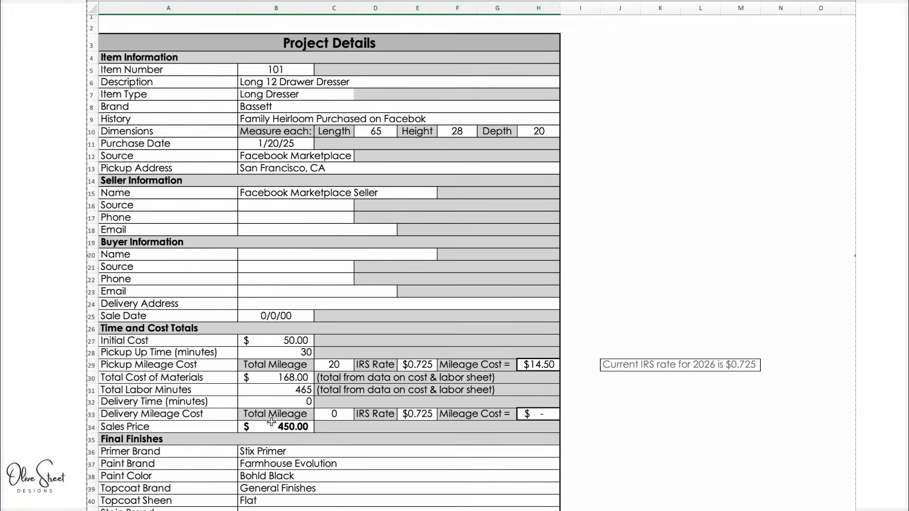
click(270, 428)
text(7)
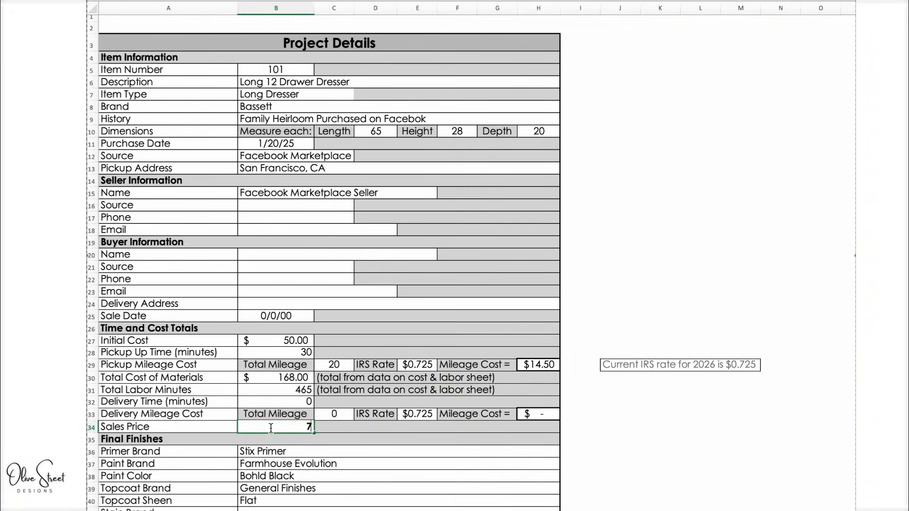
text(00)
key(Return)
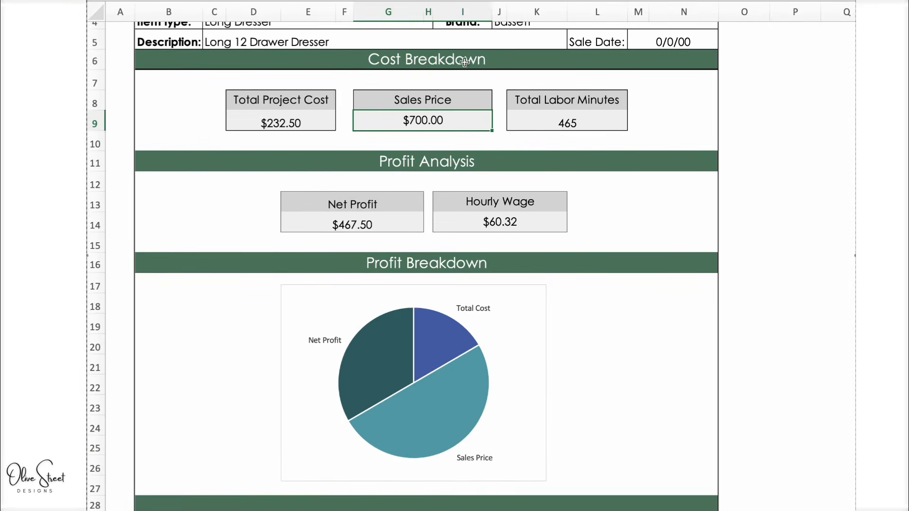
scroll(605, 206, up, 1)
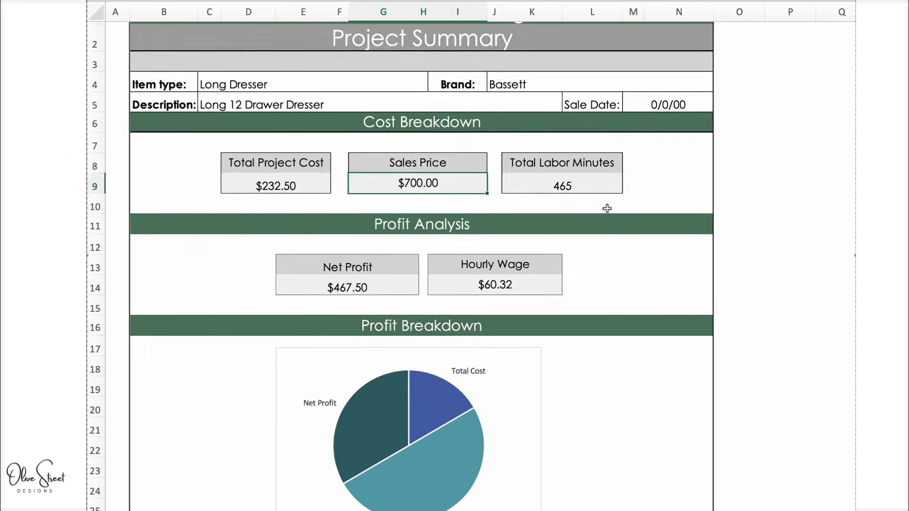
scroll(607, 208, down, 1)
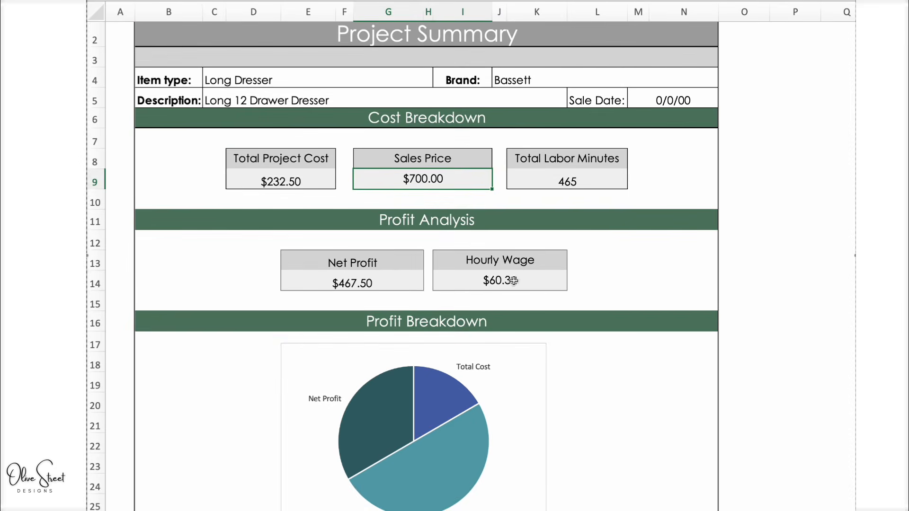
click(515, 281)
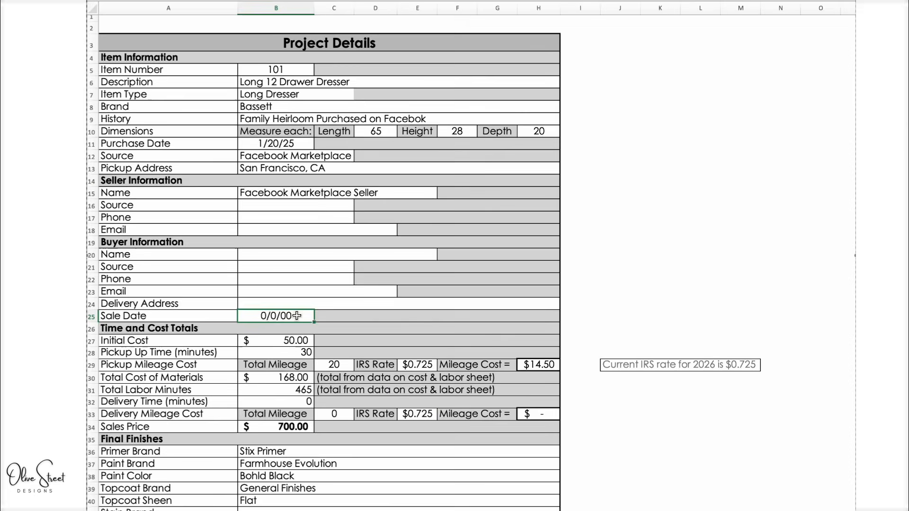
- Set the Sale Date on the Project Details sheet to 2/1/26 and check it on the Project Summary sheet
text(2/1/2)
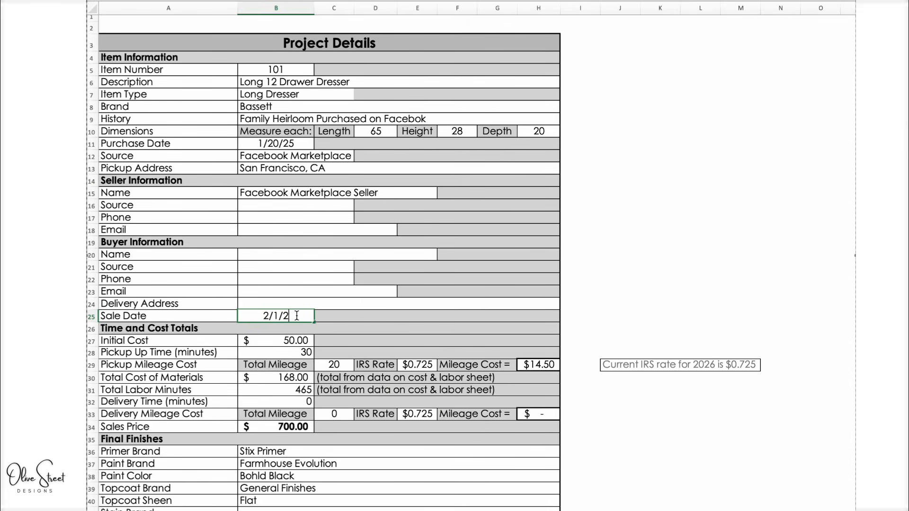
text(6)
key(Return)
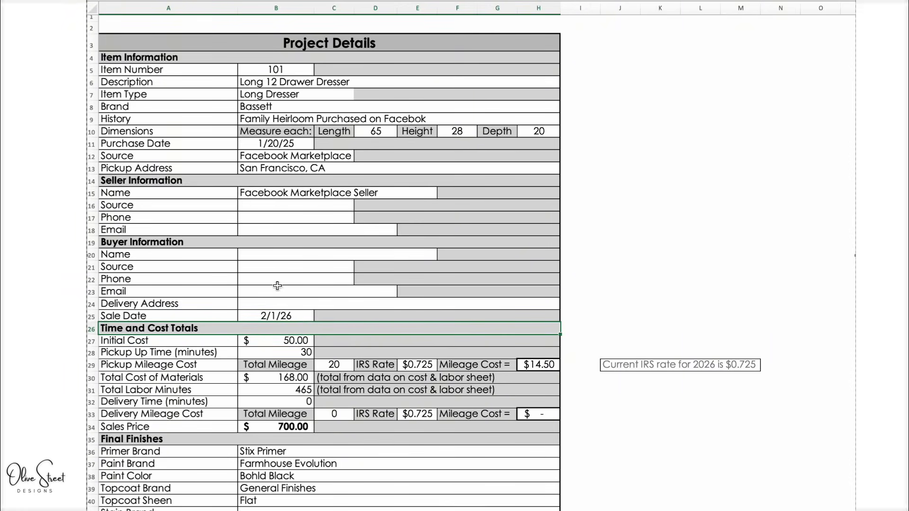
scroll(261, 343, down, 2)
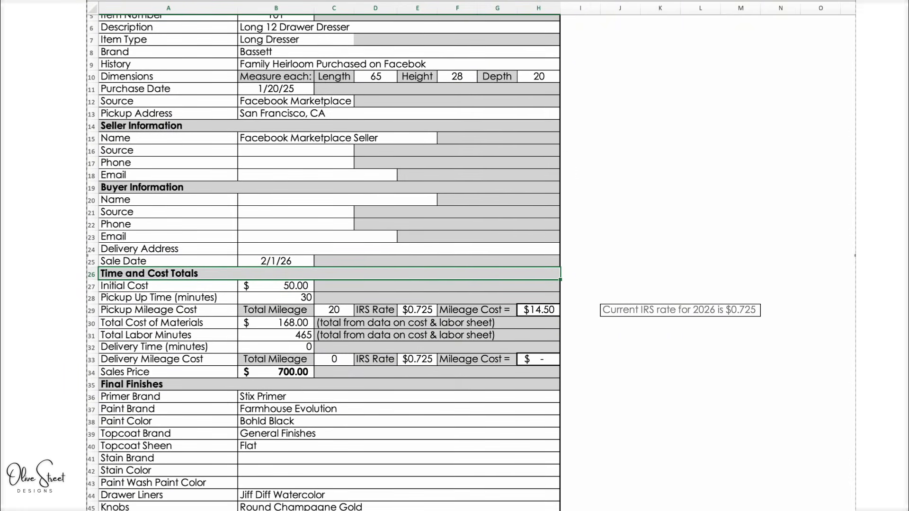
click(256, 510)
scroll(570, 249, up, 5)
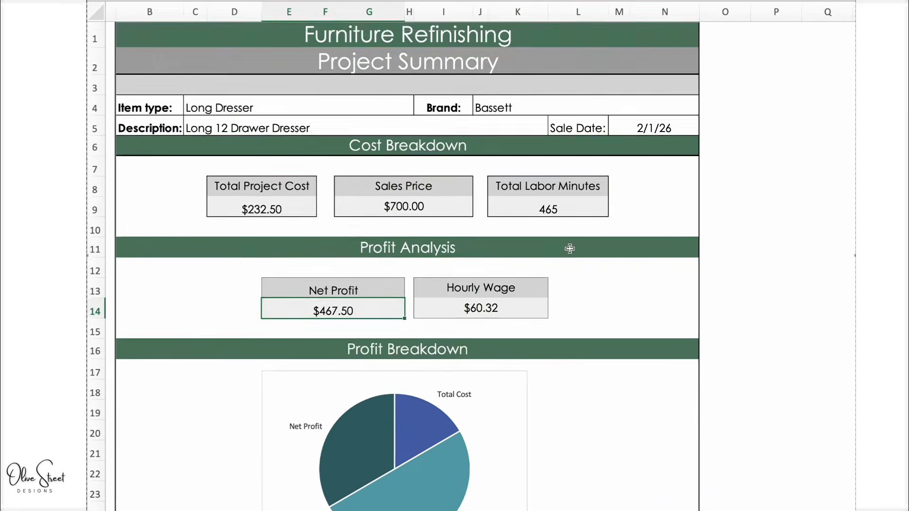
scroll(610, 199, down, 1)
click(658, 122)
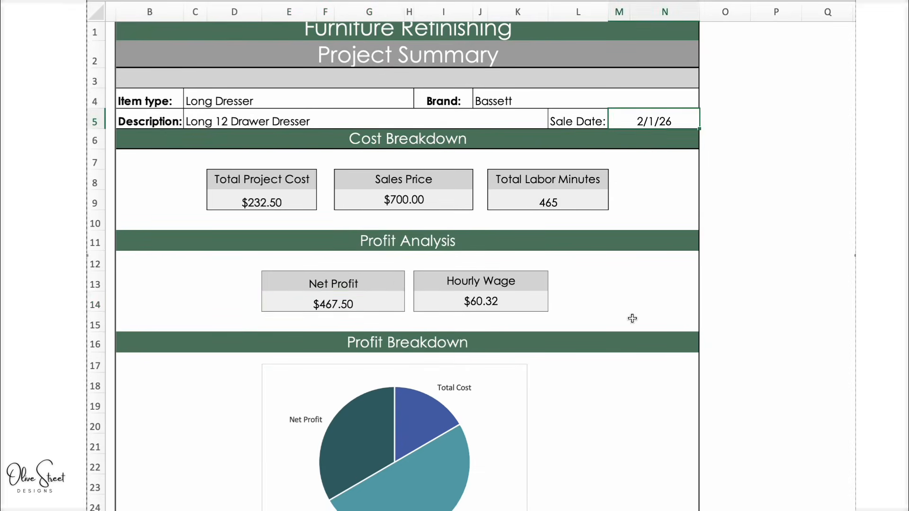